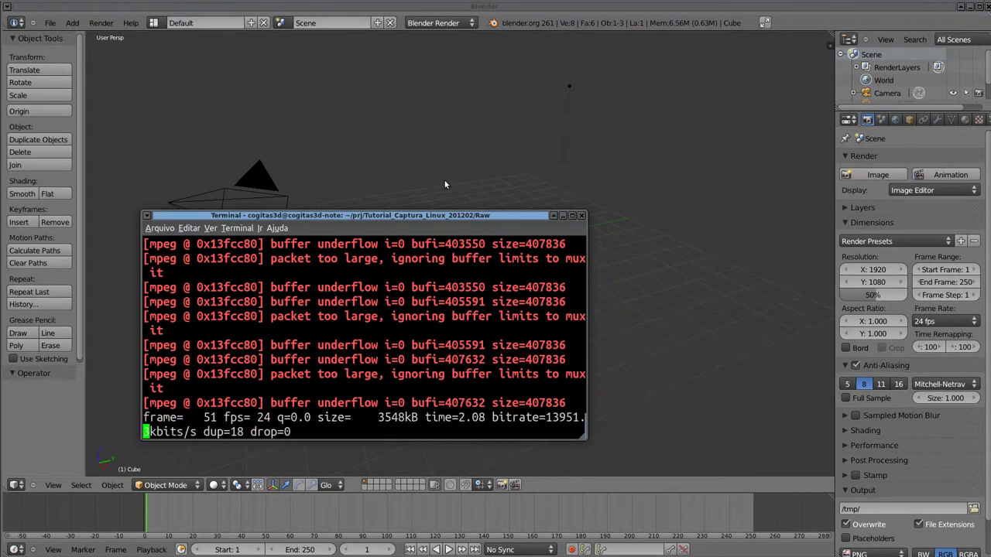
Step: Bring Blender to the front and view the default cube orthographically, recentred in the viewport
{"action": "left_click", "coordinate": [516, 10]}
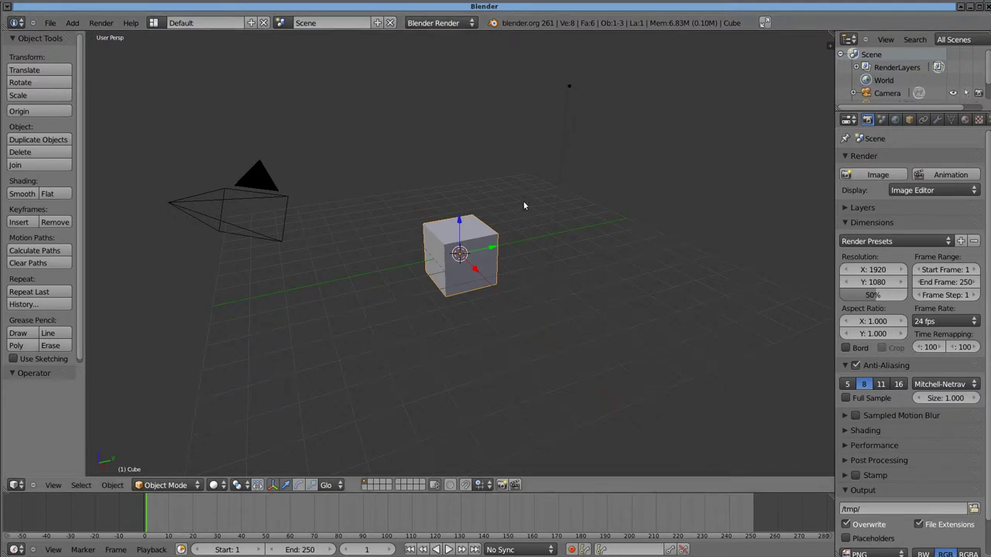
{"action": "key", "text": "KP_5"}
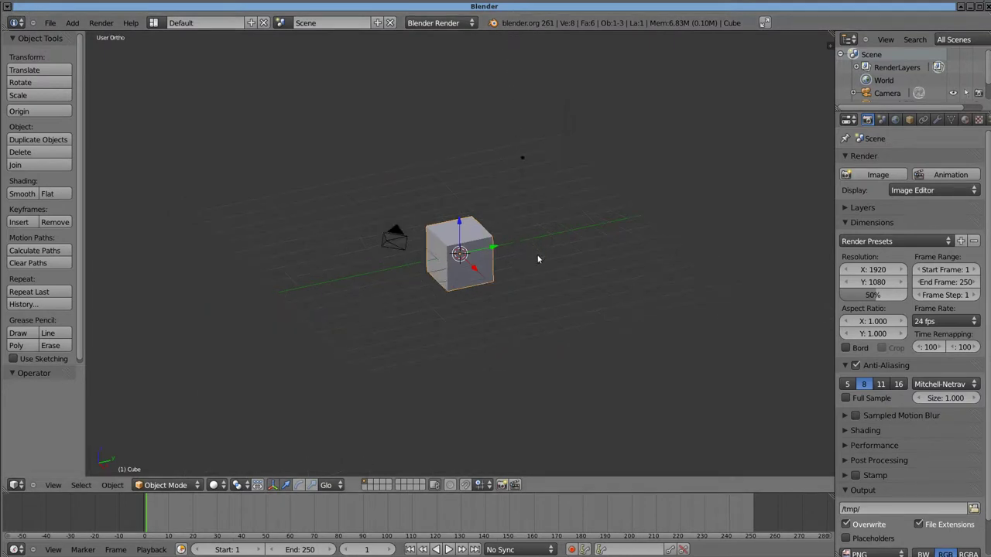
{"action": "mouse_move", "coordinate": [585, 290]}
{"action": "middle_mouse_down", "text": "shift"}
{"action": "mouse_move", "coordinate": [537, 296]}
{"action": "mouse_move", "coordinate": [541, 311]}
{"action": "mouse_move", "coordinate": [551, 304]}
{"action": "middle_mouse_up", "text": "shift"}
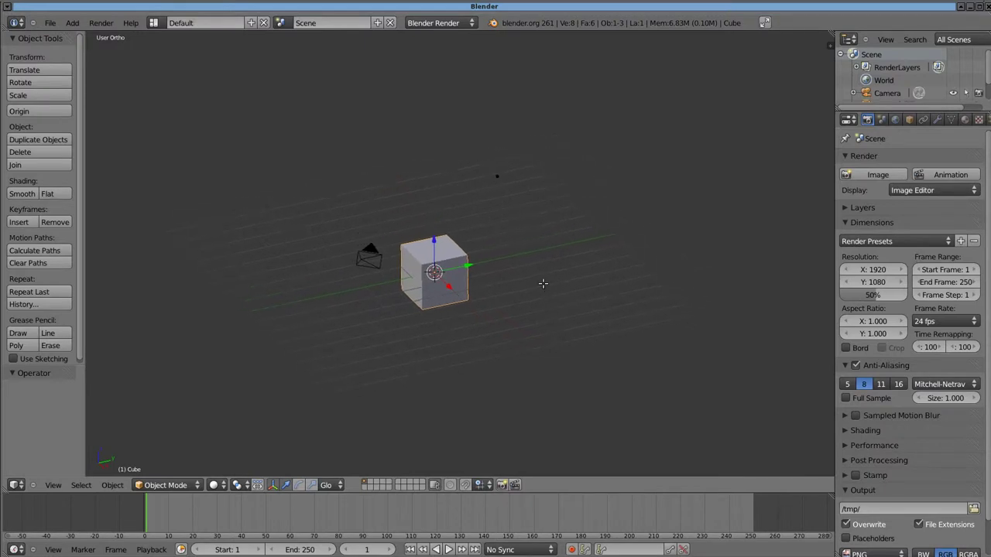
Step: In Edit Mode, scale the cube's mesh by 5 along Z into a tall column
{"action": "key", "text": "Tab"}
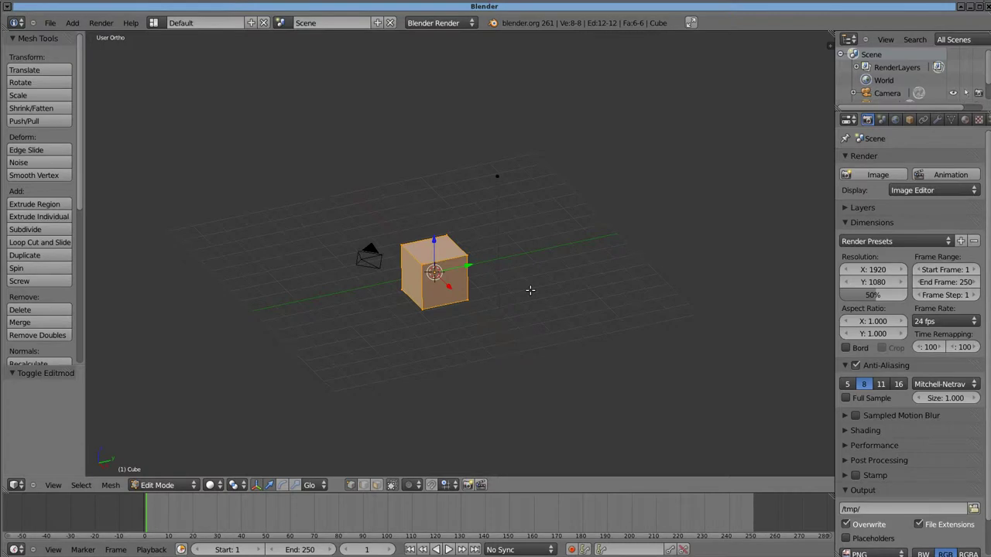
{"action": "key", "text": "s"}
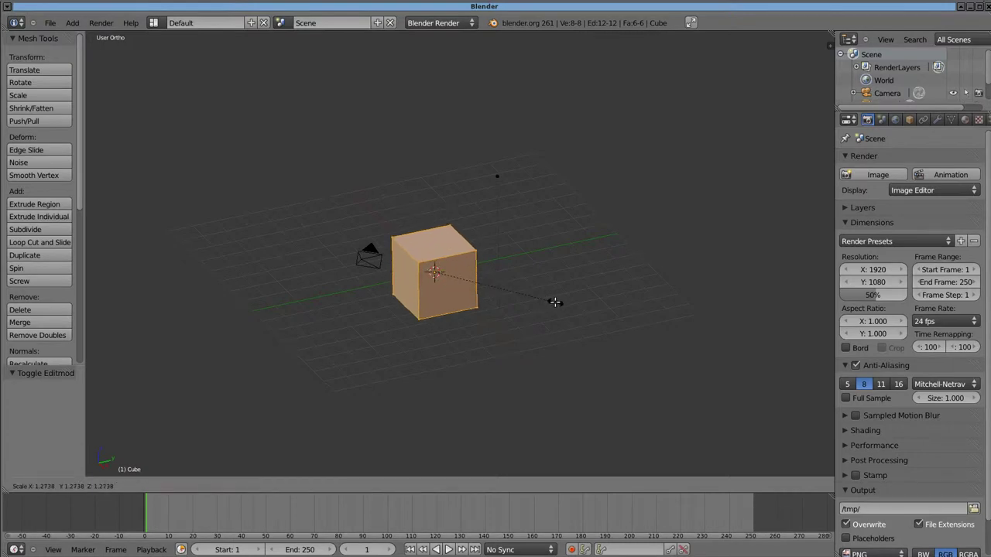
{"action": "key", "text": "z"}
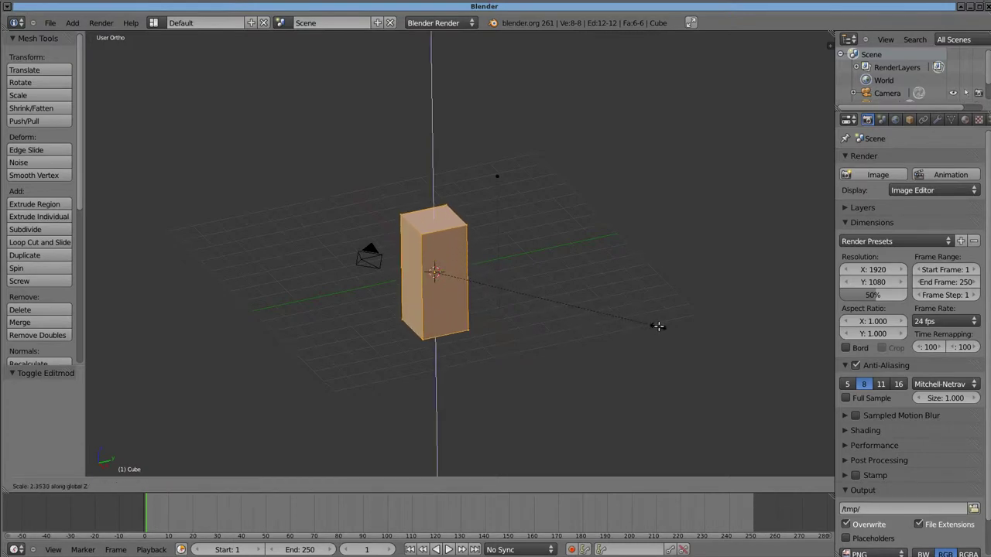
{"action": "type", "text": "3"}
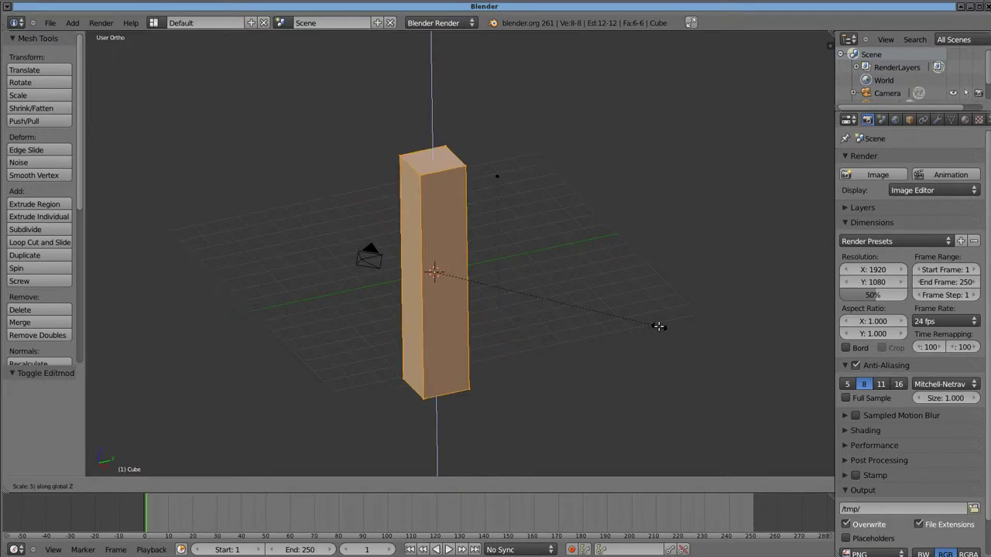
{"action": "key", "text": "Return"}
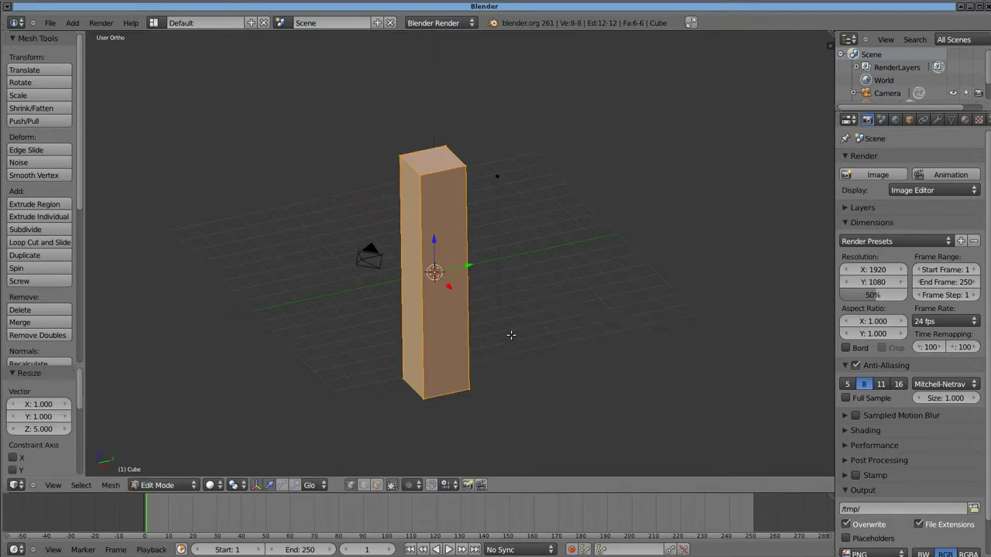
Step: Loop-cut the column into a stack of horizontal edge loops, then return to Object Mode
{"action": "key", "text": "ctrl+r"}
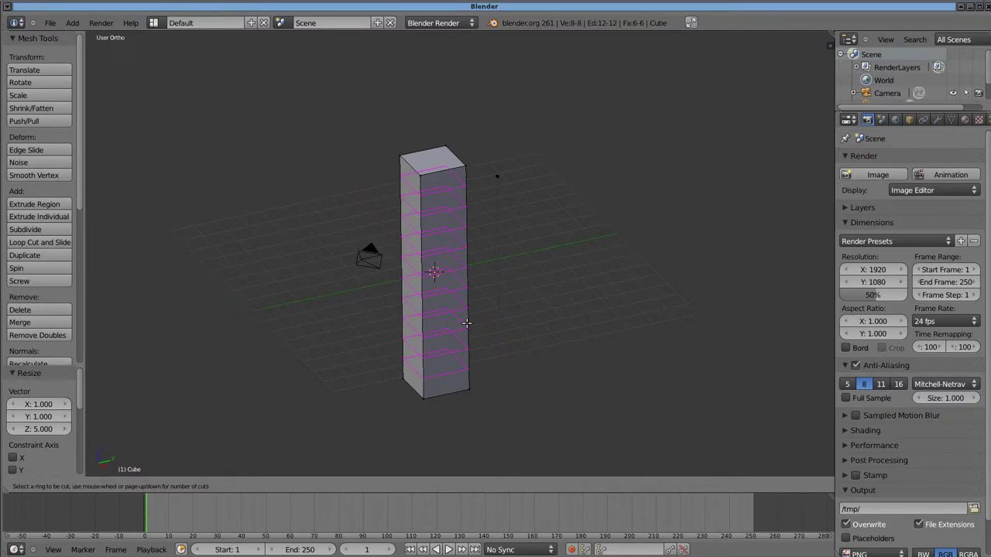
{"action": "left_click", "coordinate": [467, 323]}
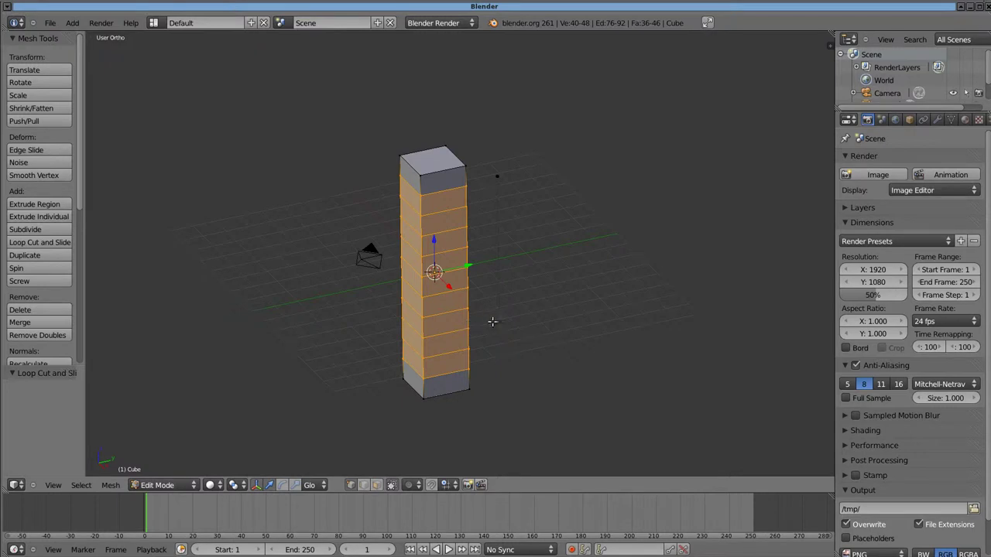
{"action": "mouse_move", "coordinate": [534, 328]}
{"action": "middle_mouse_down"}
{"action": "mouse_move", "coordinate": [569, 345]}
{"action": "mouse_move", "coordinate": [588, 324]}
{"action": "mouse_move", "coordinate": [603, 353]}
{"action": "middle_mouse_up"}
{"action": "key", "text": "Tab"}
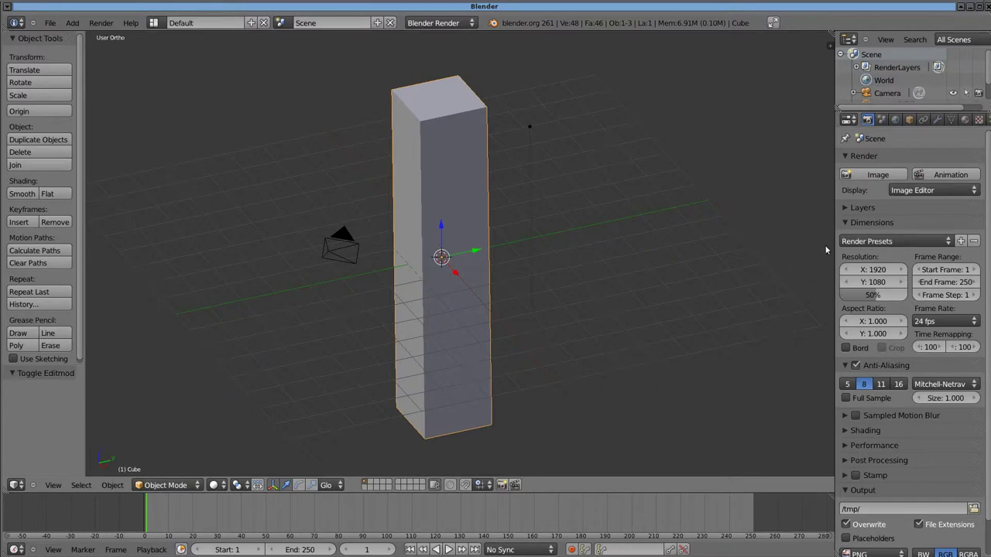
Step: Add a Simple Deform modifier in Twist mode to the column from the Modifiers tab
{"action": "left_click", "coordinate": [937, 121]}
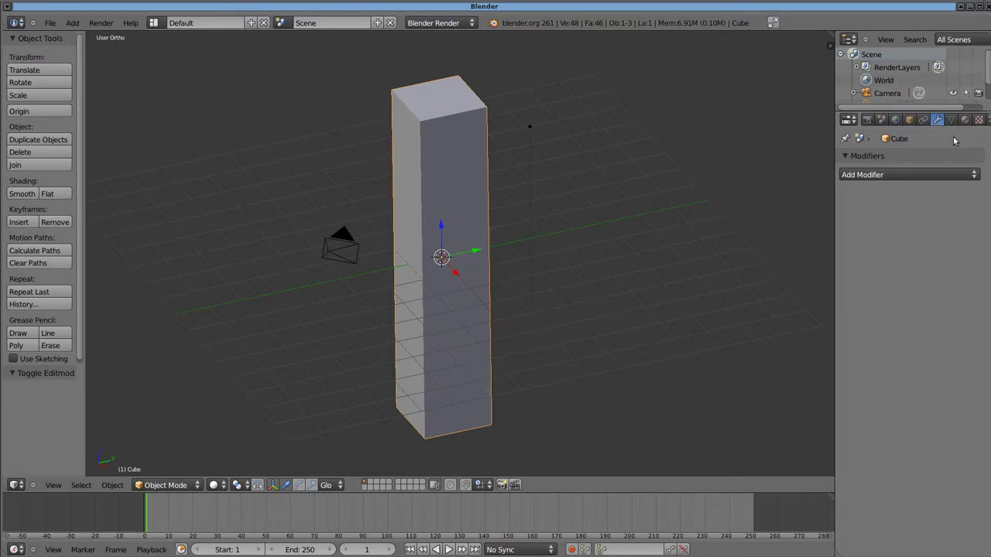
{"action": "left_click", "coordinate": [955, 174]}
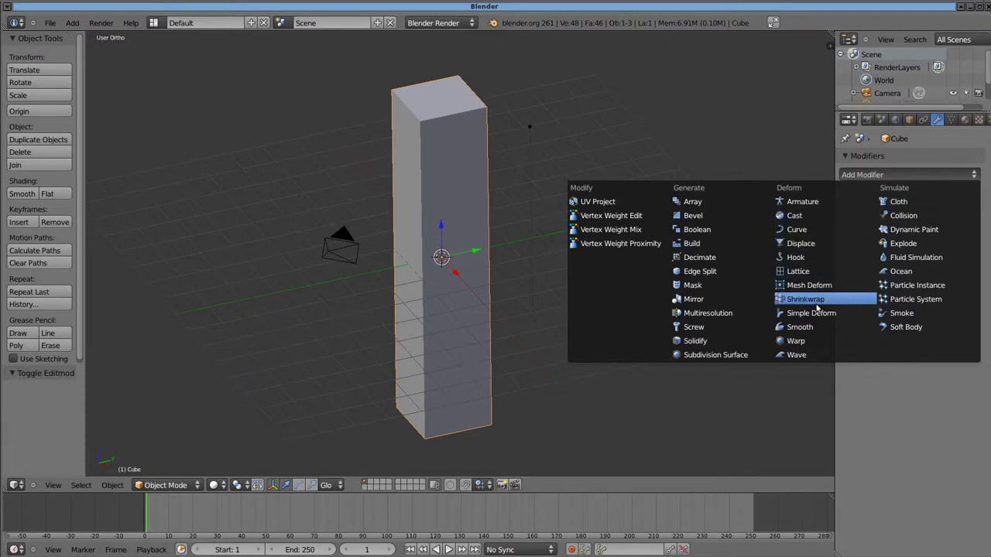
{"action": "left_click", "coordinate": [857, 317]}
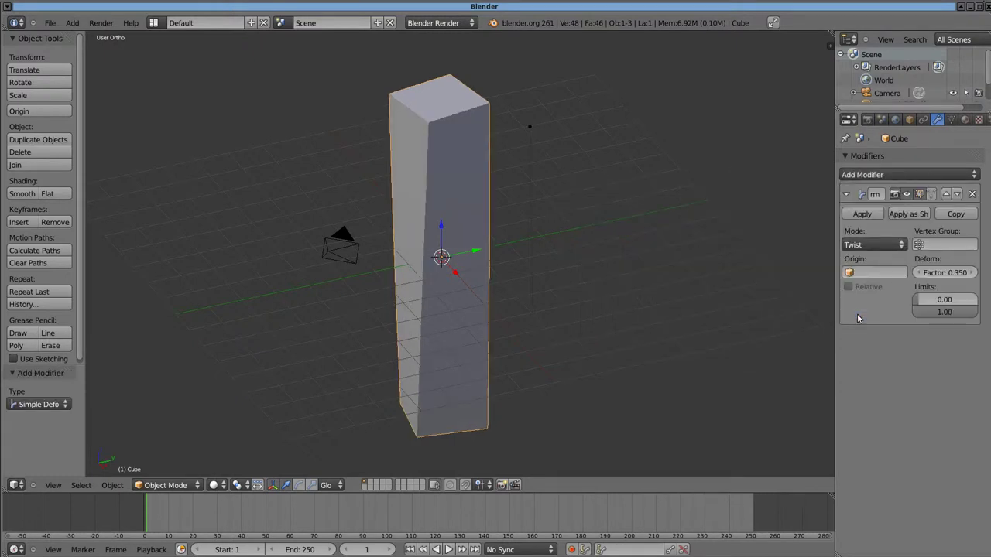
Step: Set the twist Factor to 5.000 and lower limit to 0.50, then select the whole mesh in Edit Mode
{"action": "left_click", "coordinate": [942, 273]}
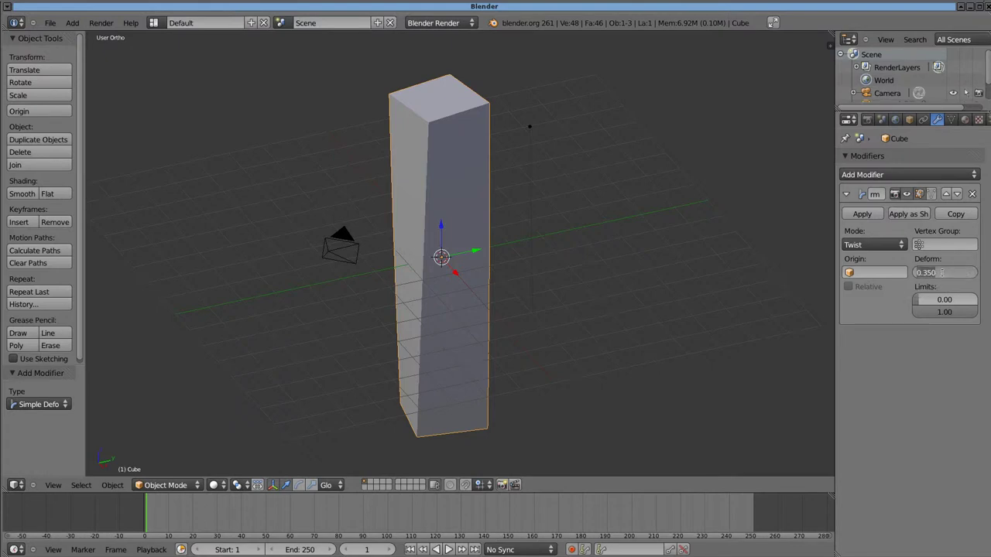
{"action": "type", "text": "5"}
{"action": "key", "text": "Return"}
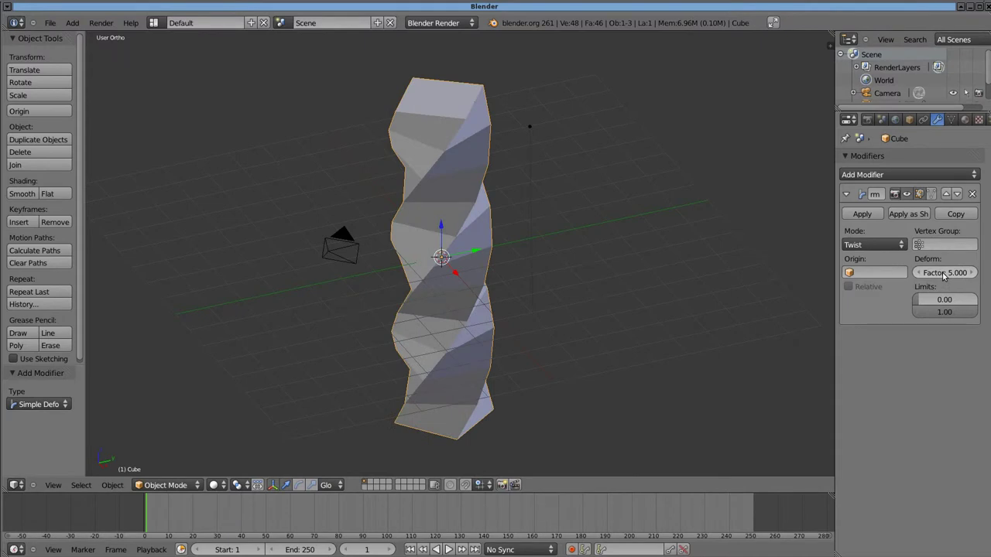
{"action": "left_click", "coordinate": [944, 299]}
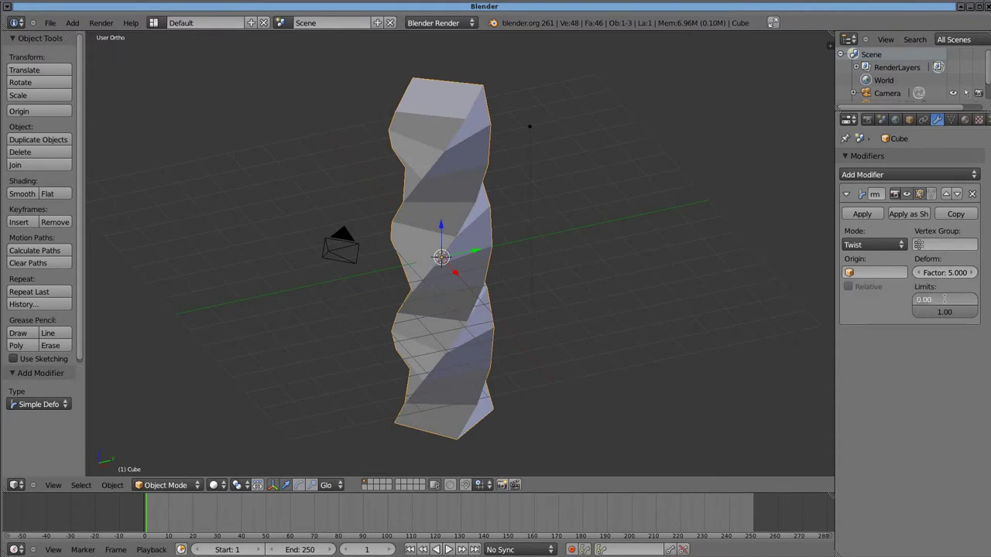
{"action": "type", "text": "5"}
{"action": "key", "text": "Return"}
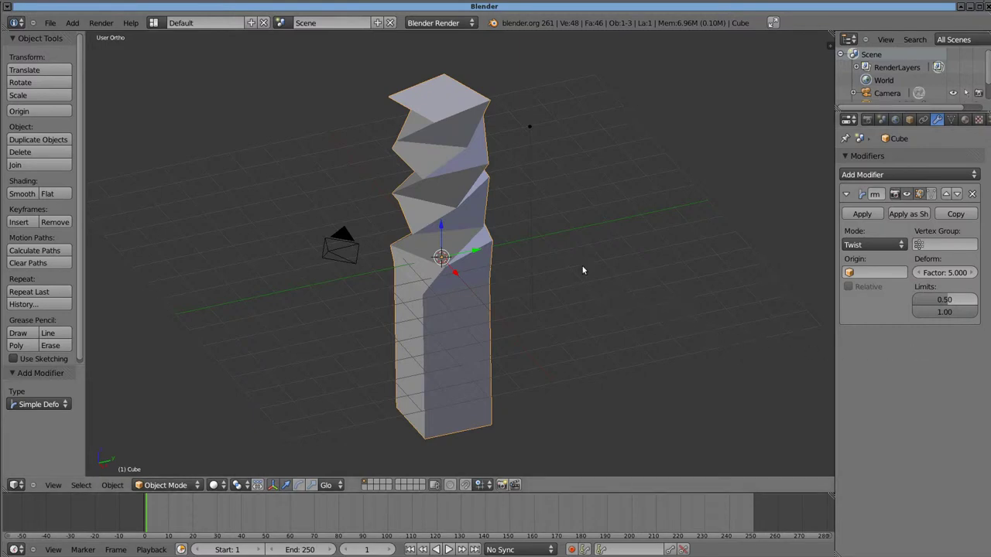
{"action": "key", "text": "Tab"}
{"action": "key", "text": "a"}
{"action": "key", "text": "a"}
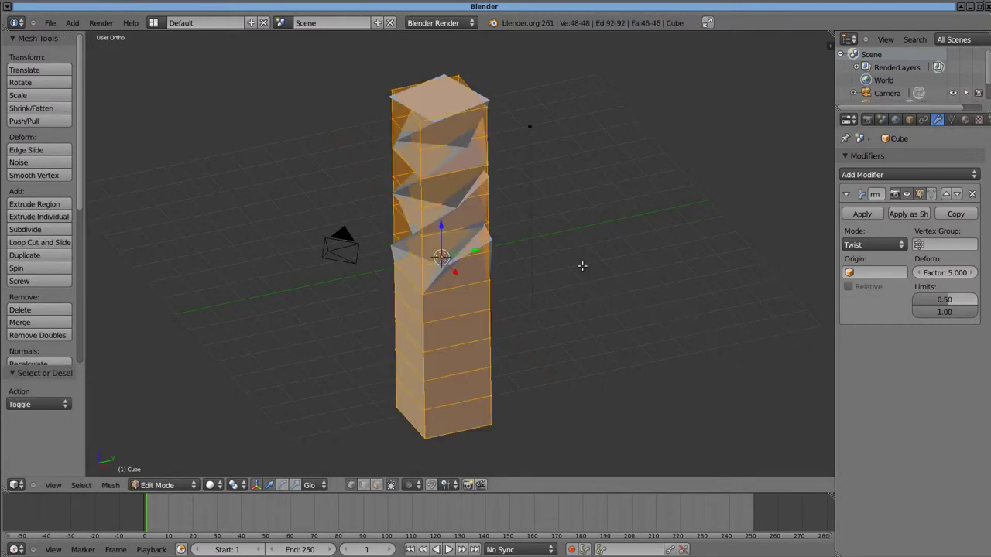
Step: Subdivide the selected mesh, return to Object Mode and view the column from the front
{"action": "key", "text": "w"}
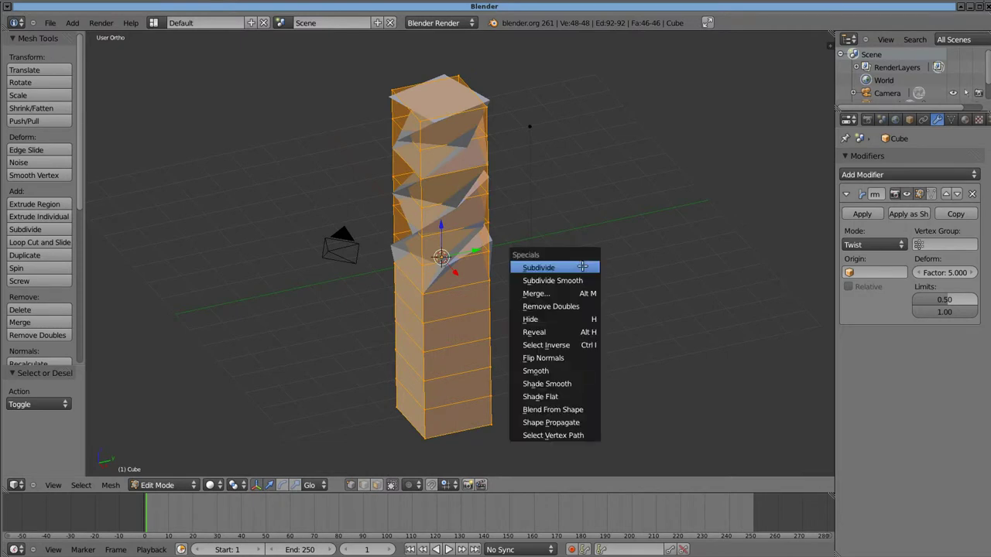
{"action": "left_click", "coordinate": [582, 267]}
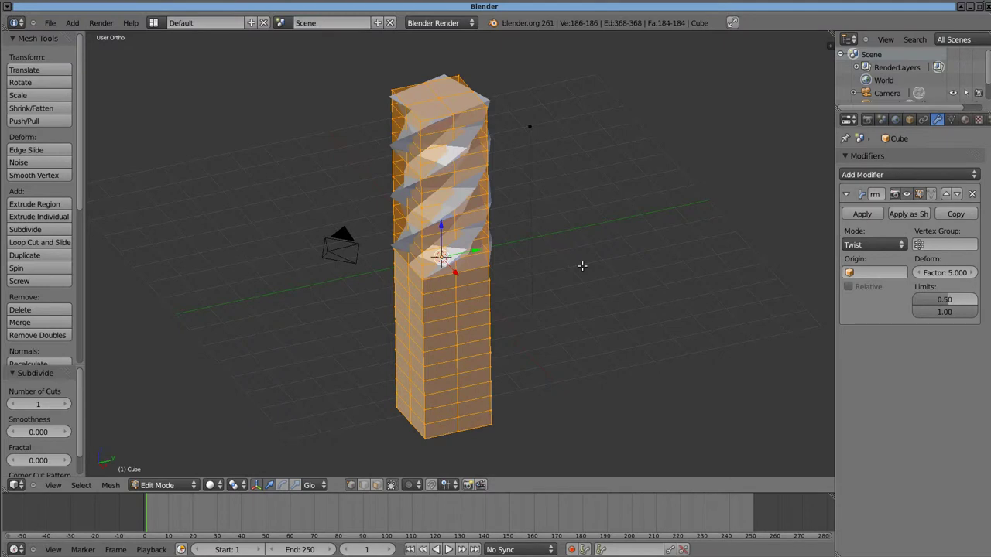
{"action": "key", "text": "Tab"}
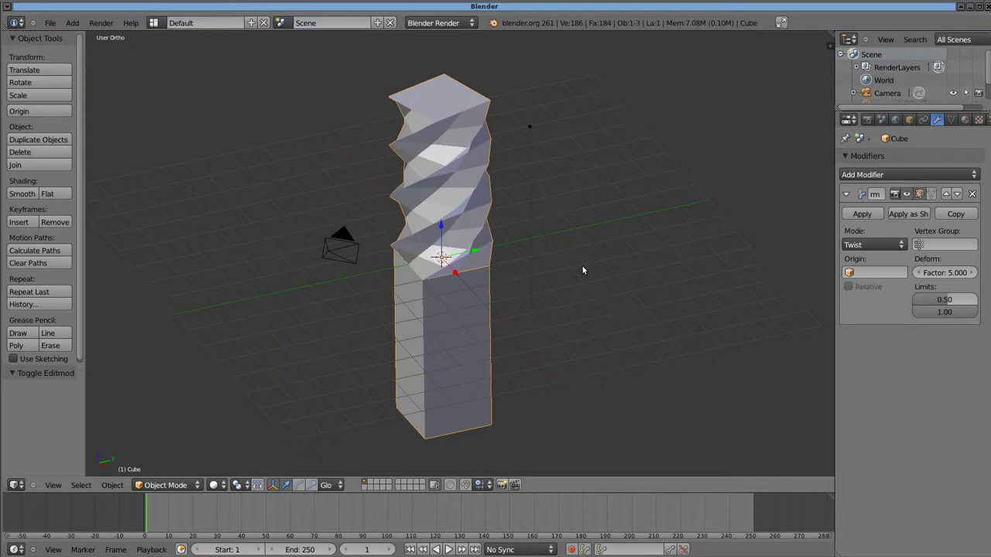
{"action": "key", "text": "KP_1"}
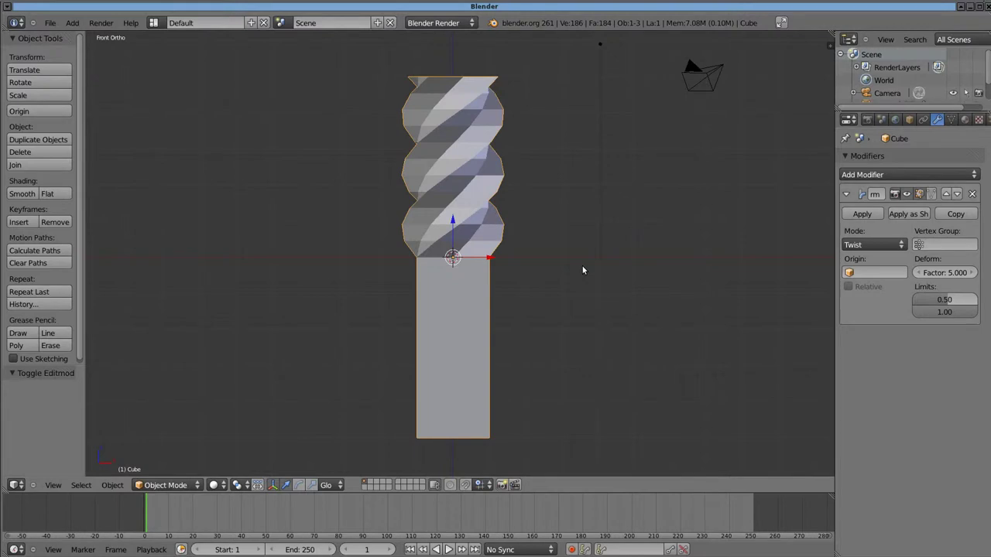
Step: Apply the twist modifier, then box-select the column's top vertices in wireframe Edit Mode
{"action": "left_click", "coordinate": [859, 215]}
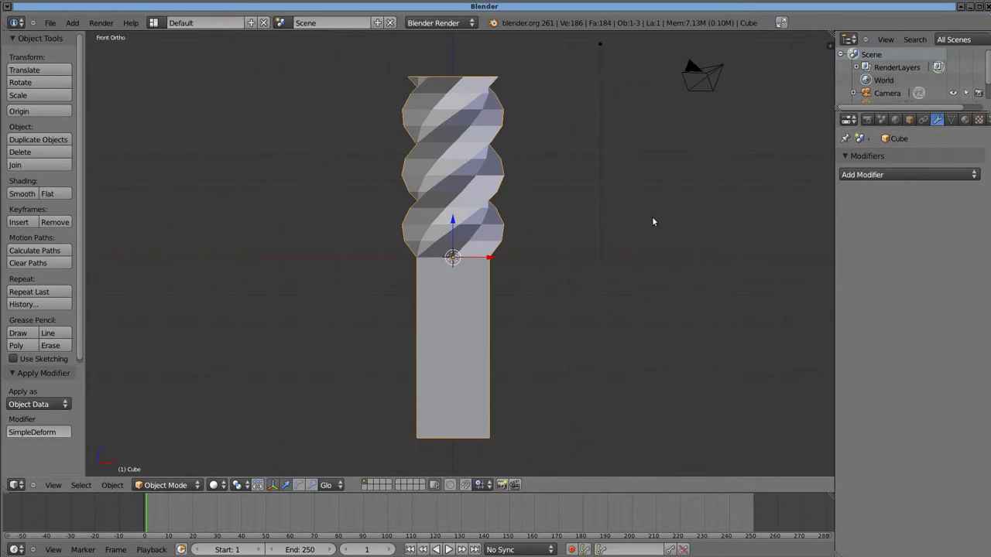
{"action": "key", "text": "Tab"}
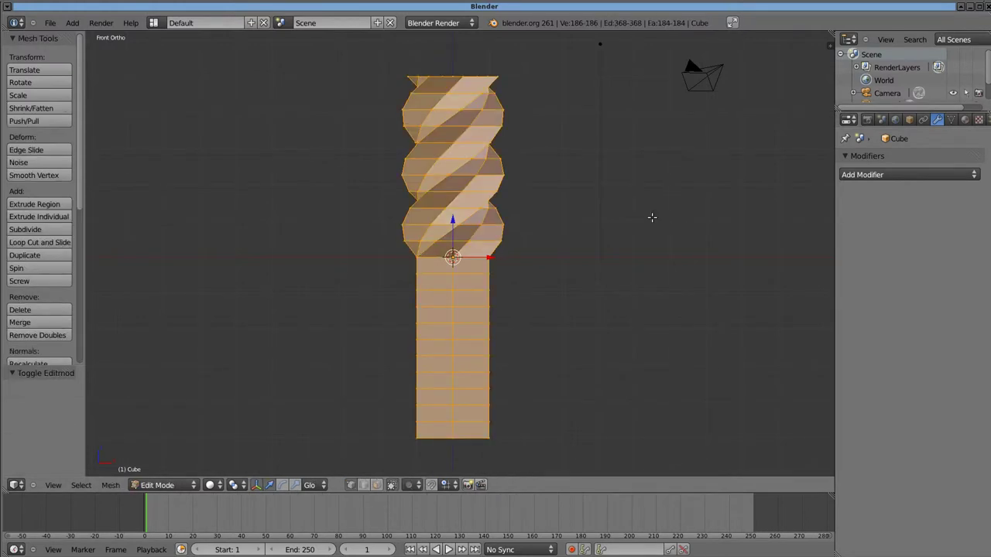
{"action": "middle_click_drag", "start_coordinate": [579, 178], "coordinate": [575, 320], "text": "shift"}
{"action": "key", "text": "z"}
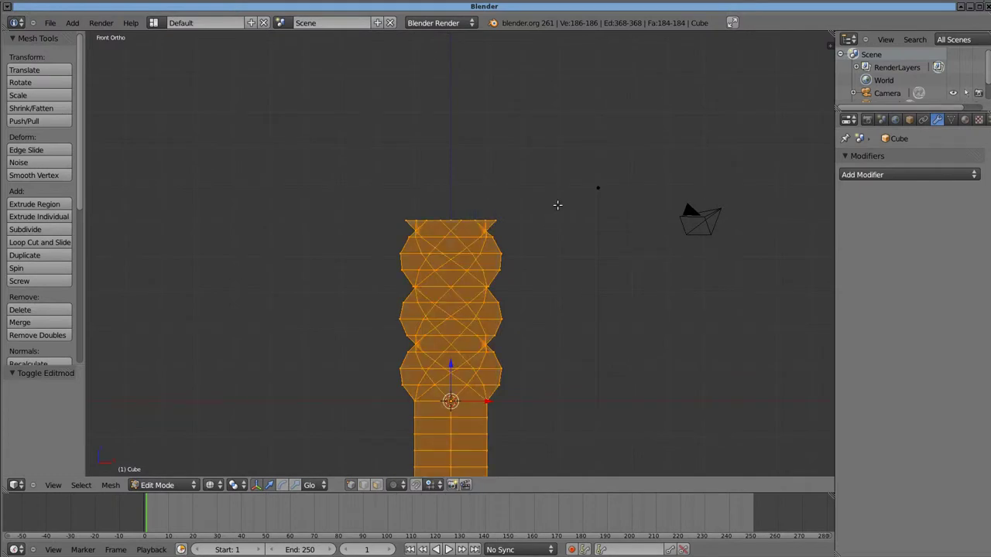
{"action": "key", "text": "a"}
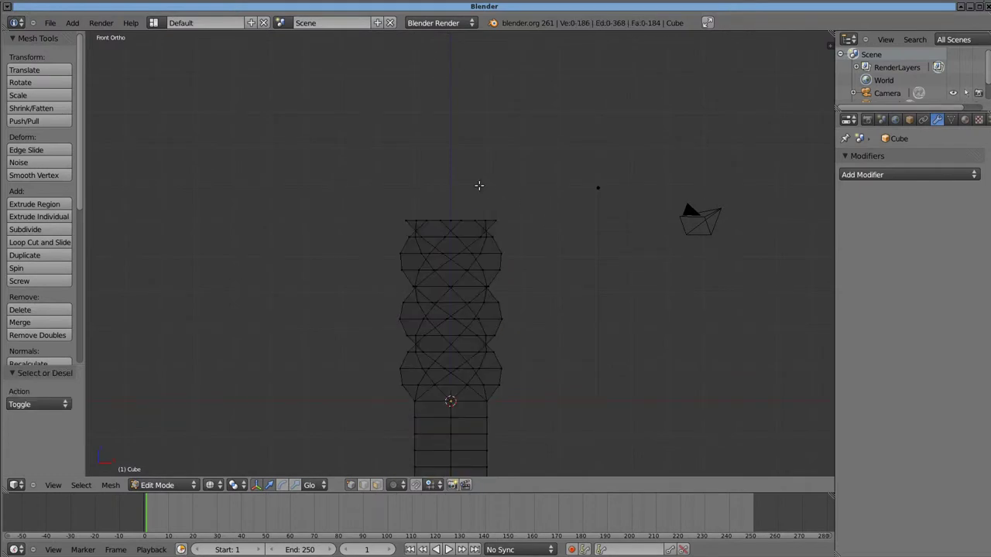
{"action": "key", "text": "b"}
{"action": "left_click_drag", "start_coordinate": [380, 168], "coordinate": [521, 226]}
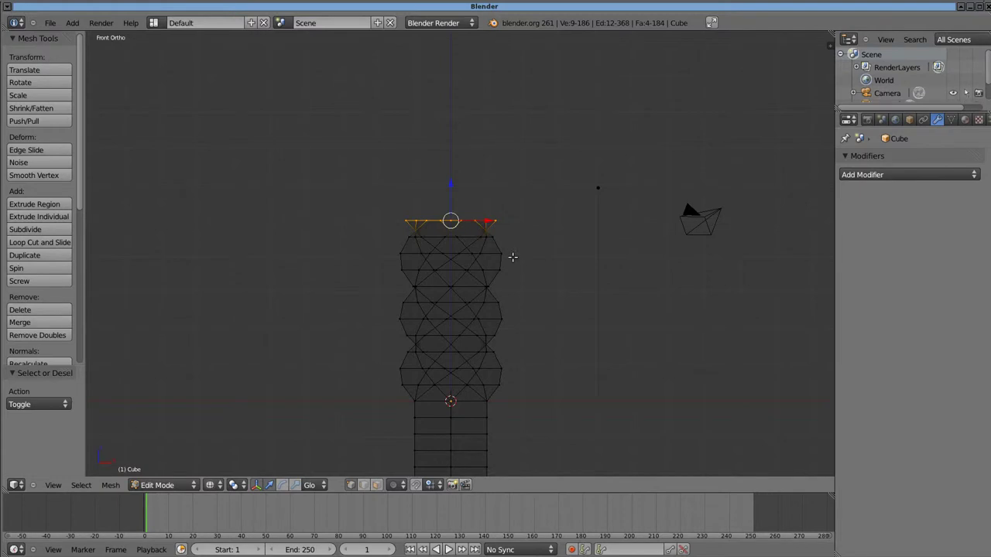
Step: With proportional editing on and a wide falloff, scale the top vertices to 0 into a rounded tip
{"action": "left_click", "coordinate": [402, 485]}
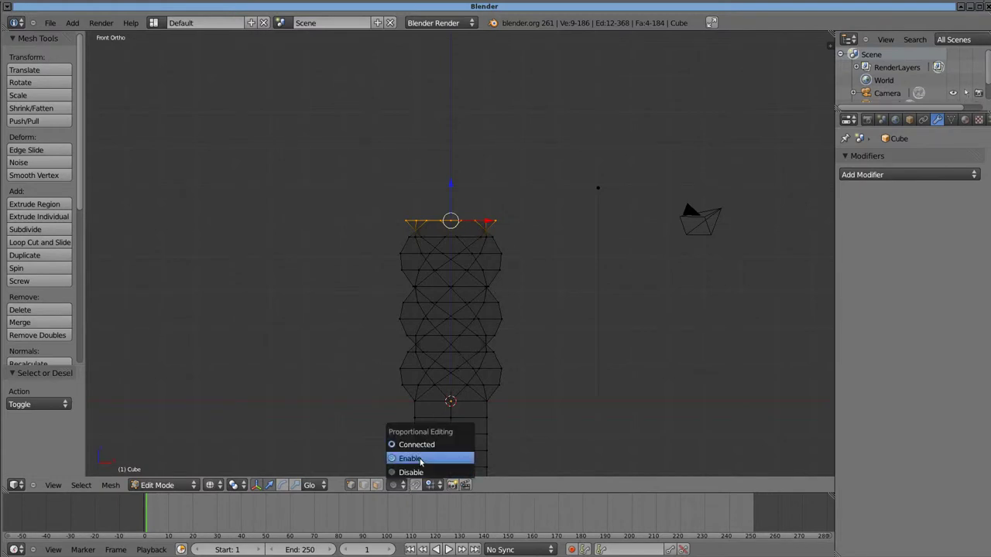
{"action": "left_click", "coordinate": [419, 458]}
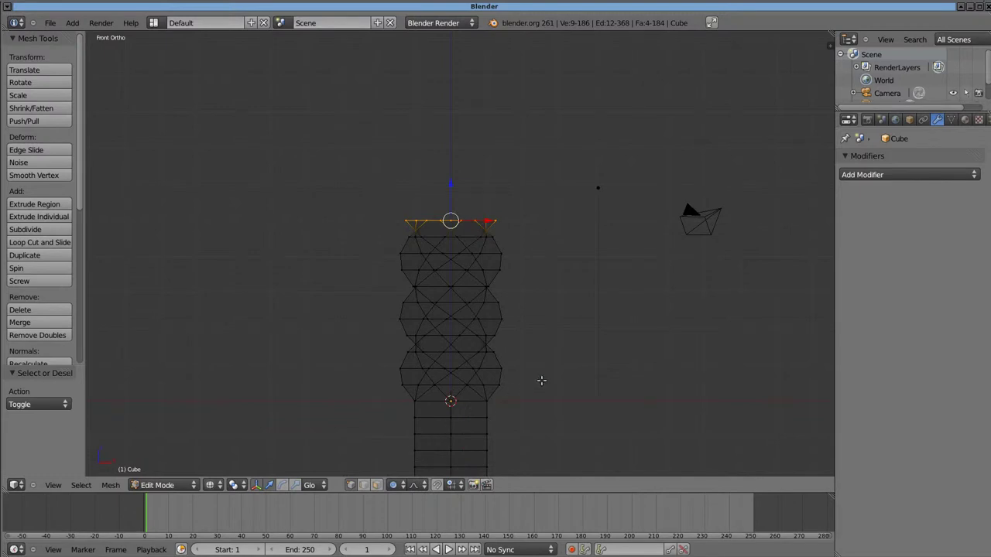
{"action": "key", "text": "s"}
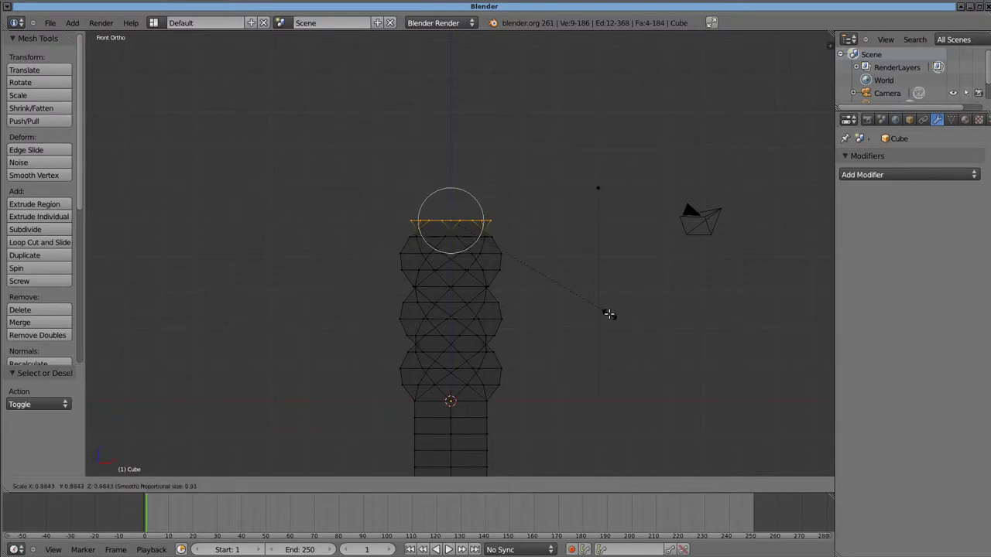
{"action": "scroll", "coordinate": [608, 313], "scroll_direction": "down", "scroll_amount": 3}
{"action": "scroll", "coordinate": [608, 313], "scroll_direction": "down", "scroll_amount": 1}
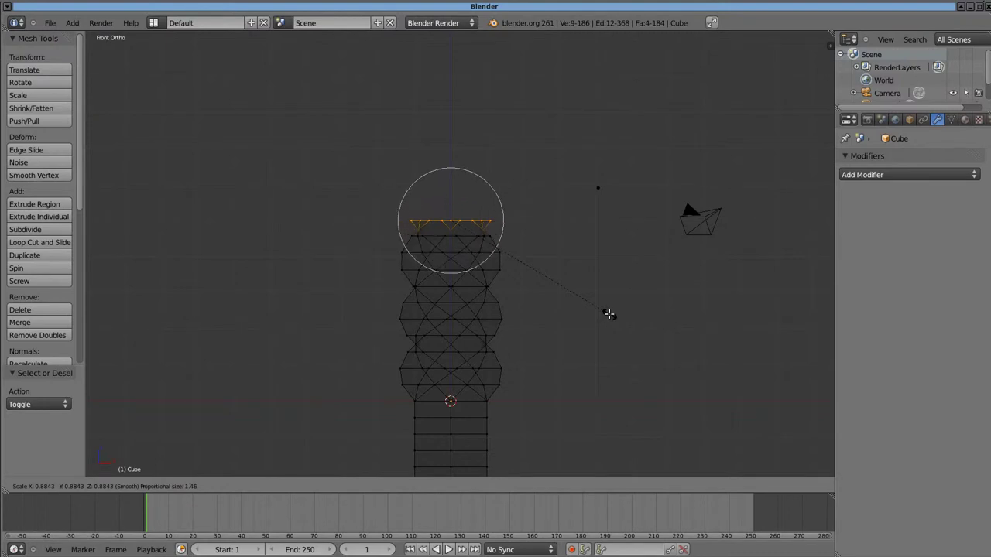
{"action": "scroll", "coordinate": [608, 313], "scroll_direction": "down", "scroll_amount": 2}
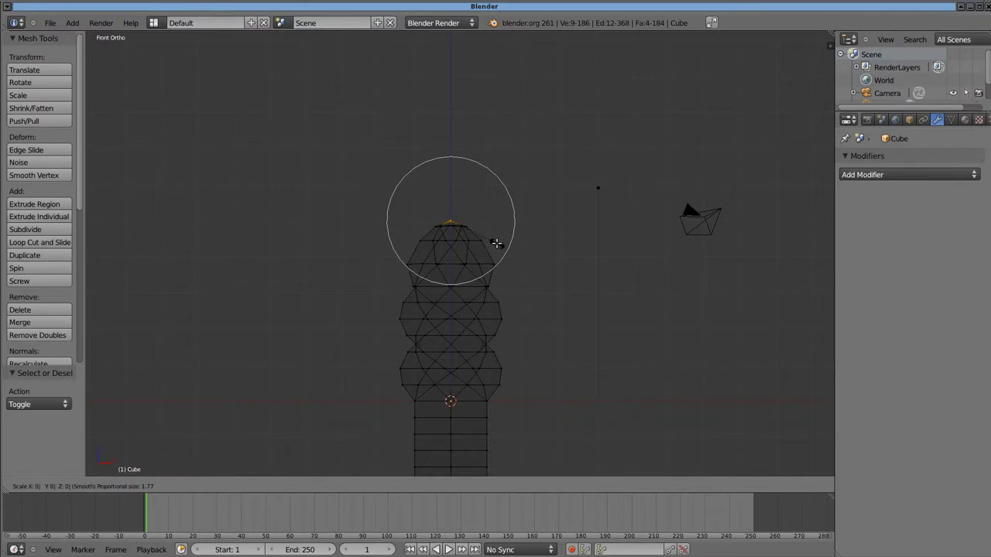
{"action": "left_click", "coordinate": [496, 244]}
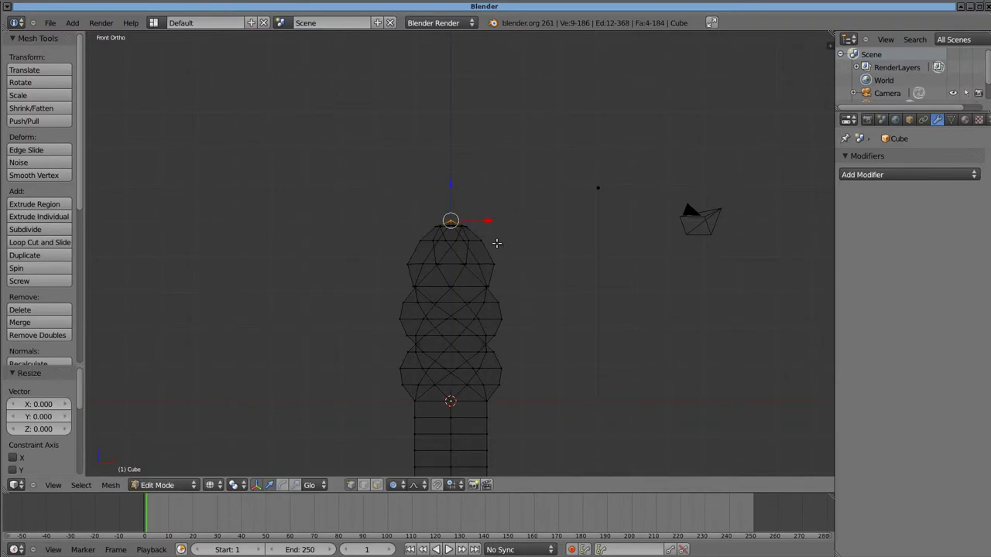
Step: Zoom and recentre the view on the tapered tip, then deselect all vertices
{"action": "scroll", "coordinate": [526, 247], "scroll_direction": "up", "scroll_amount": 1}
{"action": "scroll", "coordinate": [531, 264], "scroll_direction": "up", "scroll_amount": 1}
{"action": "scroll", "coordinate": [526, 236], "scroll_direction": "down", "scroll_amount": 2}
{"action": "scroll", "coordinate": [519, 200], "scroll_direction": "down", "scroll_amount": 2}
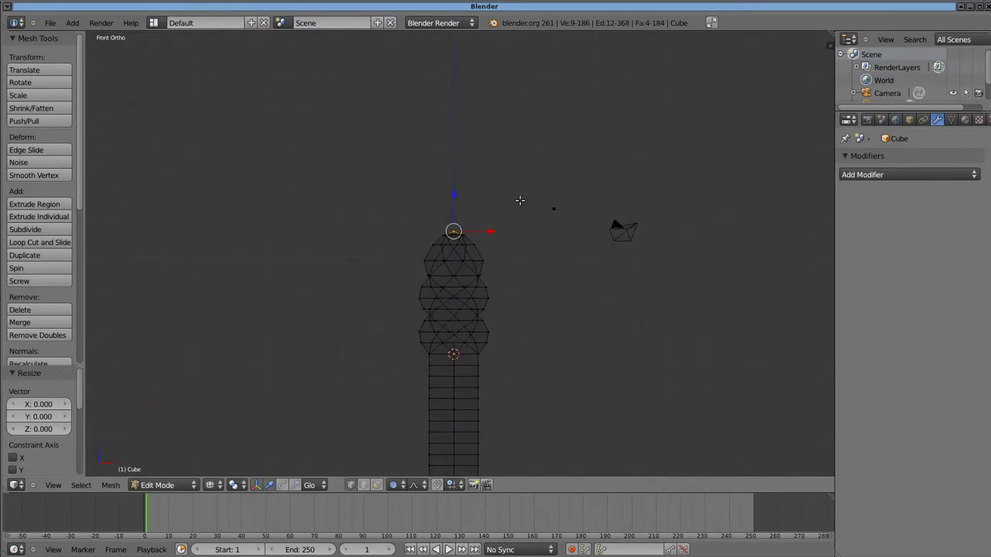
{"action": "scroll", "coordinate": [519, 200], "scroll_direction": "down", "scroll_amount": 1}
{"action": "middle_click_drag", "start_coordinate": [538, 341], "coordinate": [533, 249], "text": "shift"}
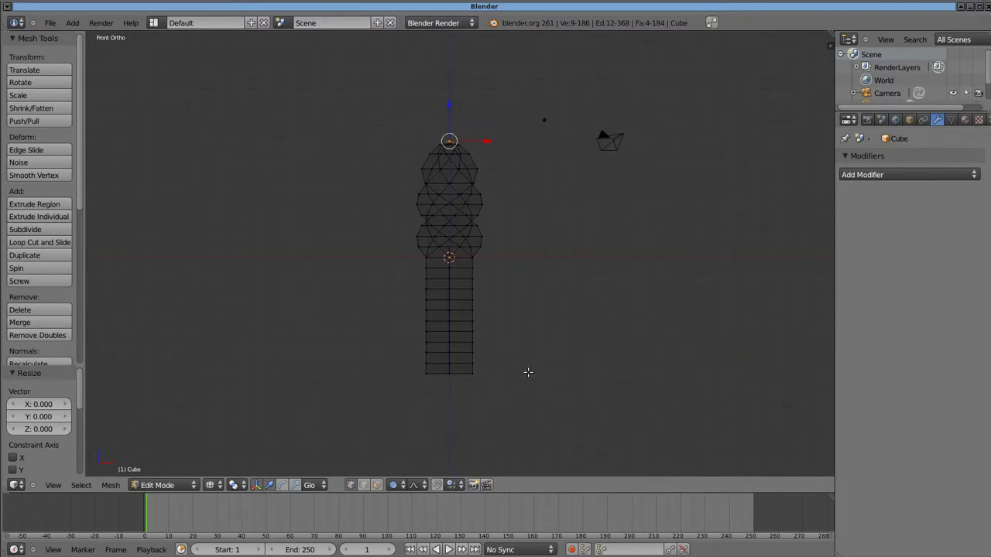
{"action": "key", "text": "a"}
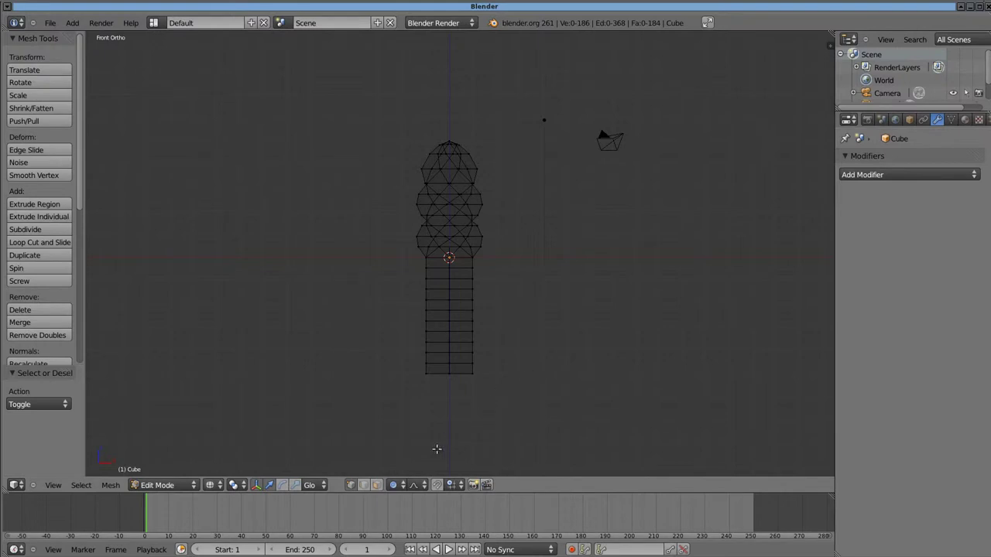
Step: With proportional editing off, scale the bottom vertex ring by 2.011, then show solid shading in Object Mode
{"action": "left_click", "coordinate": [401, 486]}
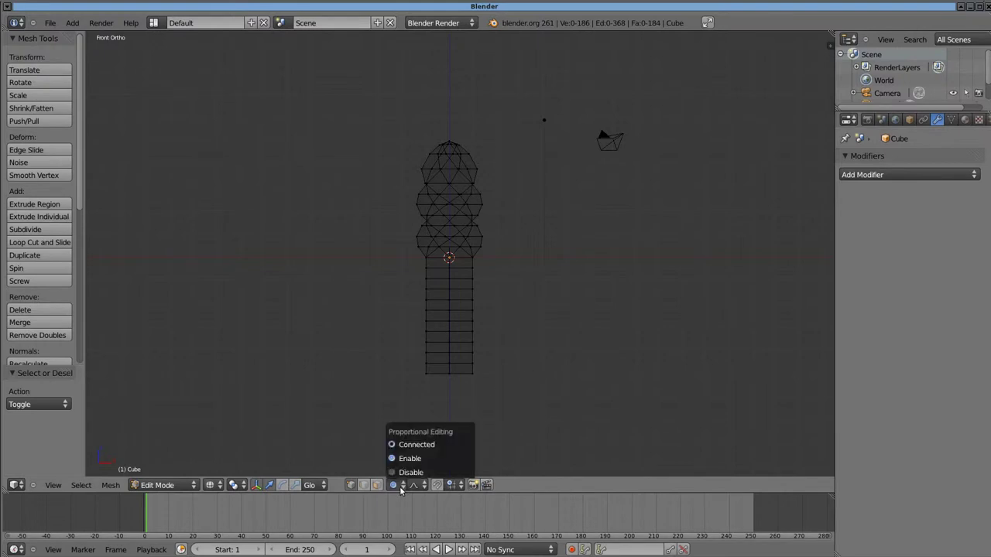
{"action": "left_click", "coordinate": [399, 473]}
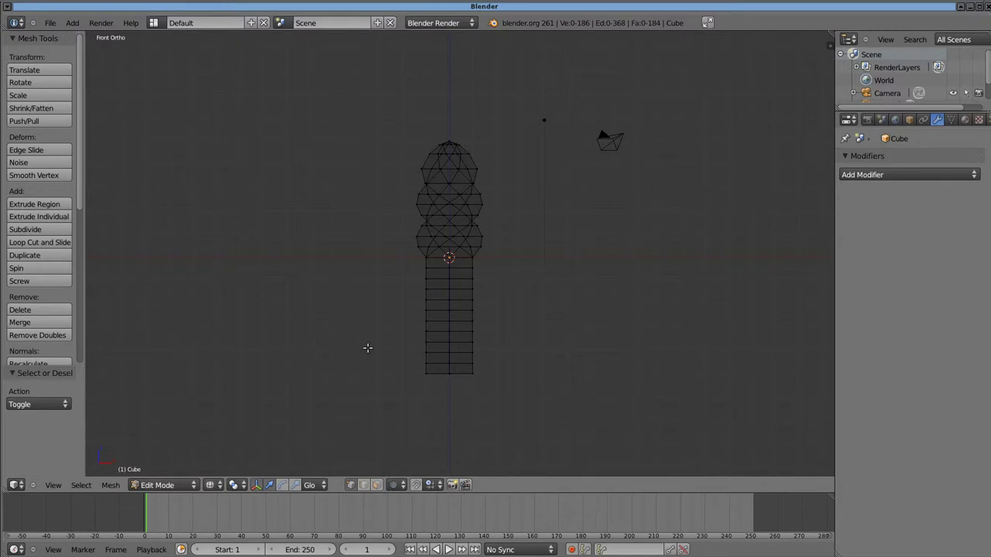
{"action": "key", "text": "b"}
{"action": "left_click_drag", "start_coordinate": [367, 348], "coordinate": [491, 369]}
{"action": "key", "text": "s"}
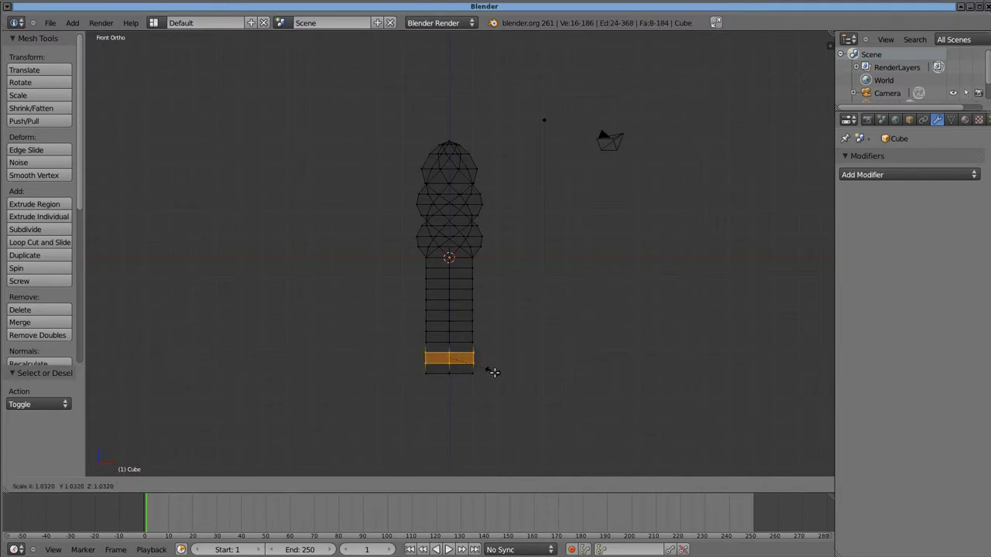
{"action": "left_click", "coordinate": [529, 394]}
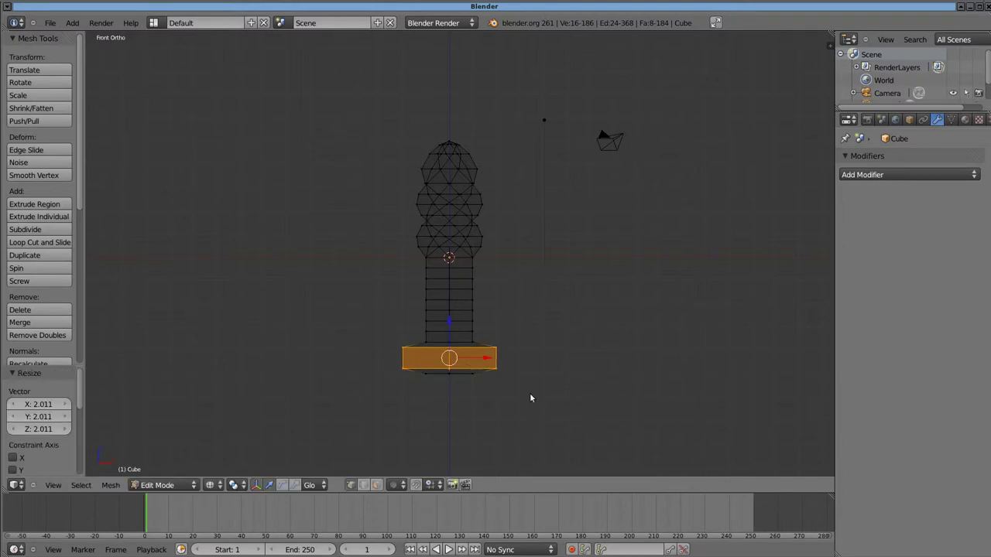
{"action": "key", "text": "Tab"}
{"action": "key", "text": "z"}
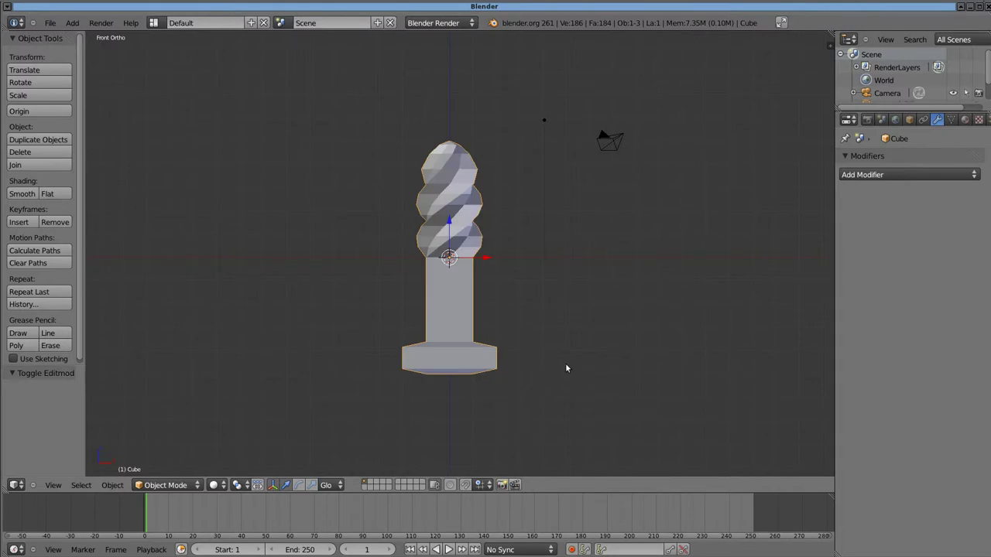
Step: Rotate the screw 180° about X so the head points up, then orbit to an angled view
{"action": "key", "text": "r"}
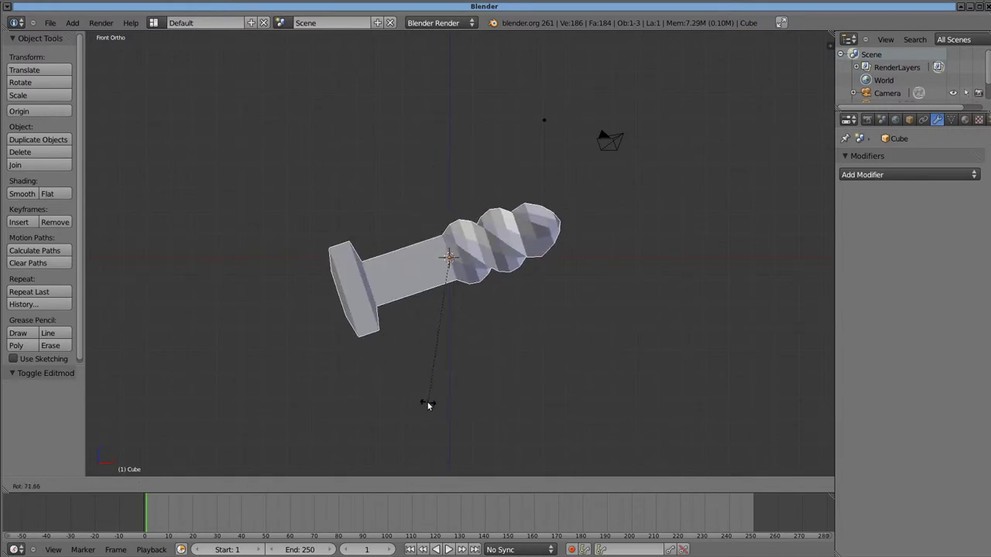
{"action": "type", "text": "180"}
{"action": "key", "text": "Return"}
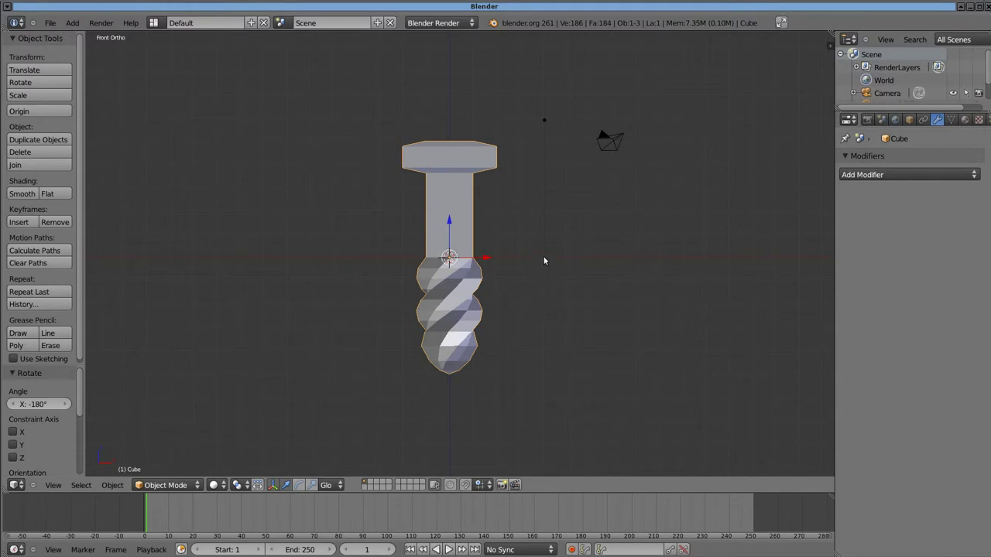
{"action": "mouse_move", "coordinate": [544, 276]}
{"action": "middle_mouse_down"}
{"action": "mouse_move", "coordinate": [483, 303]}
{"action": "mouse_move", "coordinate": [487, 179]}
{"action": "mouse_move", "coordinate": [487, 312]}
{"action": "middle_mouse_up"}
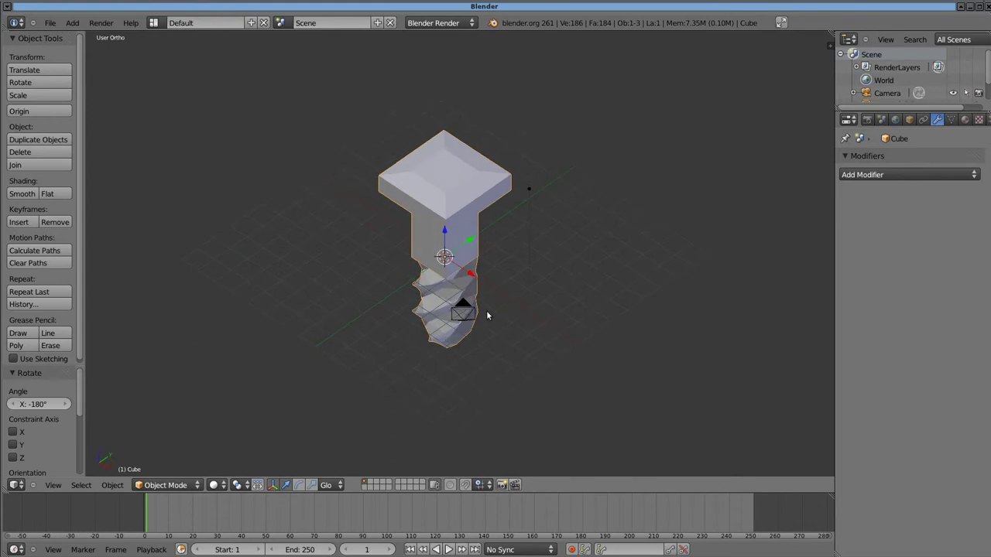
Step: Zoom in on the screw and enter Edit Mode with face selection
{"action": "middle_click_drag", "start_coordinate": [555, 320], "coordinate": [564, 388], "text": "ctrl"}
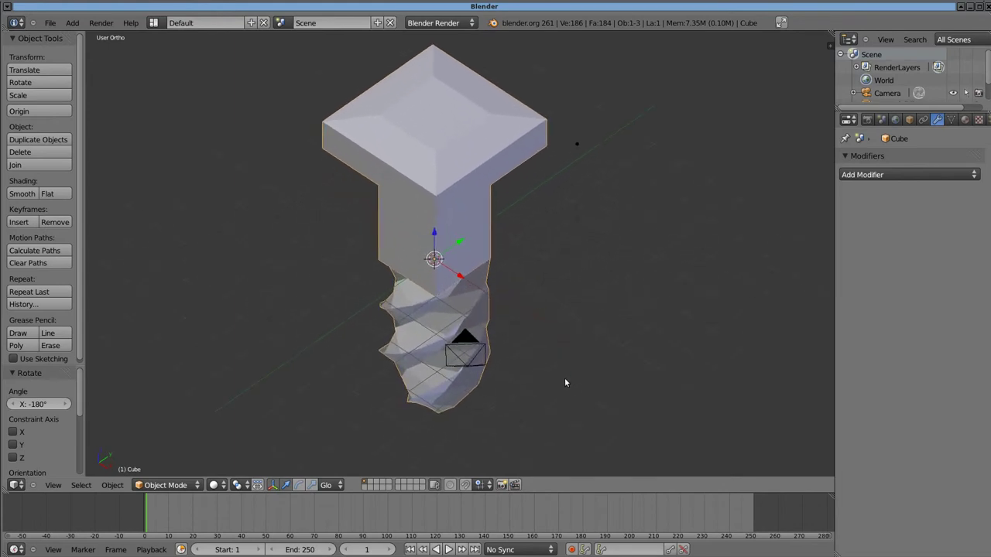
{"action": "middle_click_drag", "start_coordinate": [559, 291], "coordinate": [560, 314], "text": "shift"}
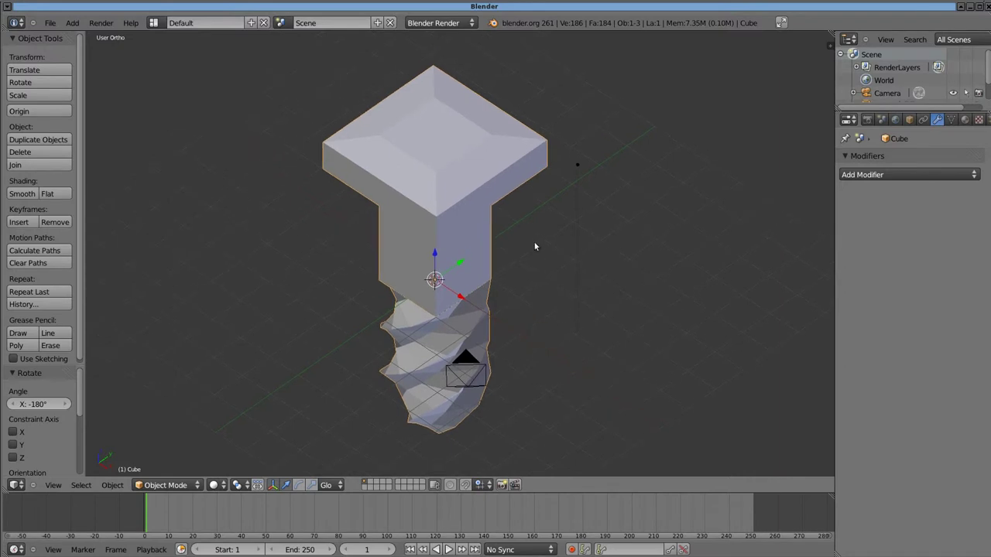
{"action": "key", "text": "Tab"}
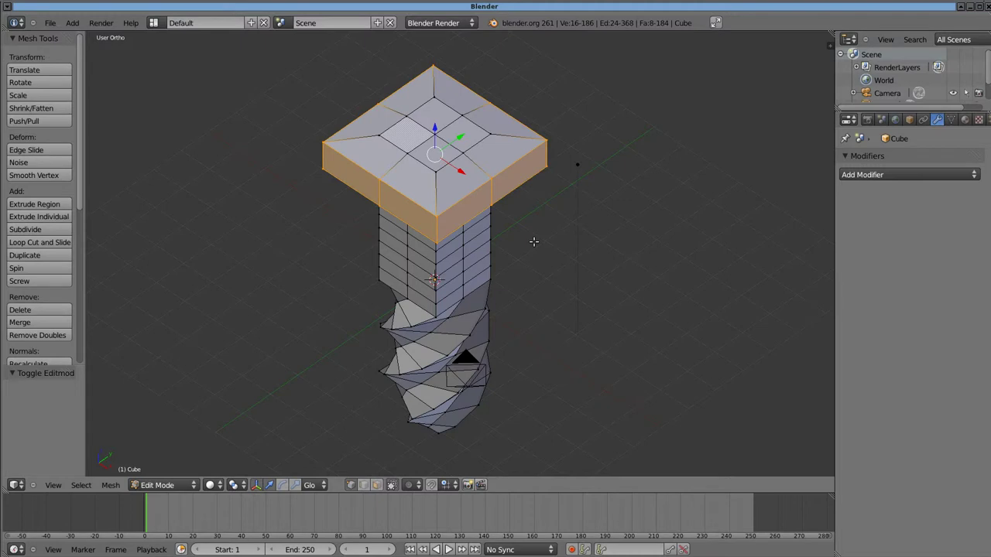
{"action": "key", "text": "ctrl+Tab"}
{"action": "left_click", "coordinate": [528, 270]}
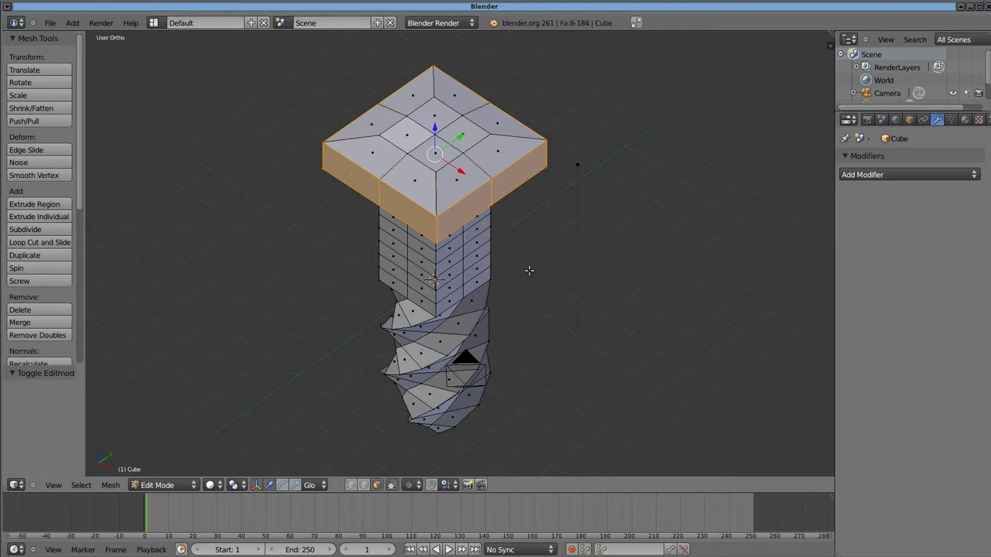
Step: Select the four central faces on top of the screw head
{"action": "right_click", "coordinate": [402, 138]}
{"action": "right_click", "coordinate": [435, 111], "text": "shift"}
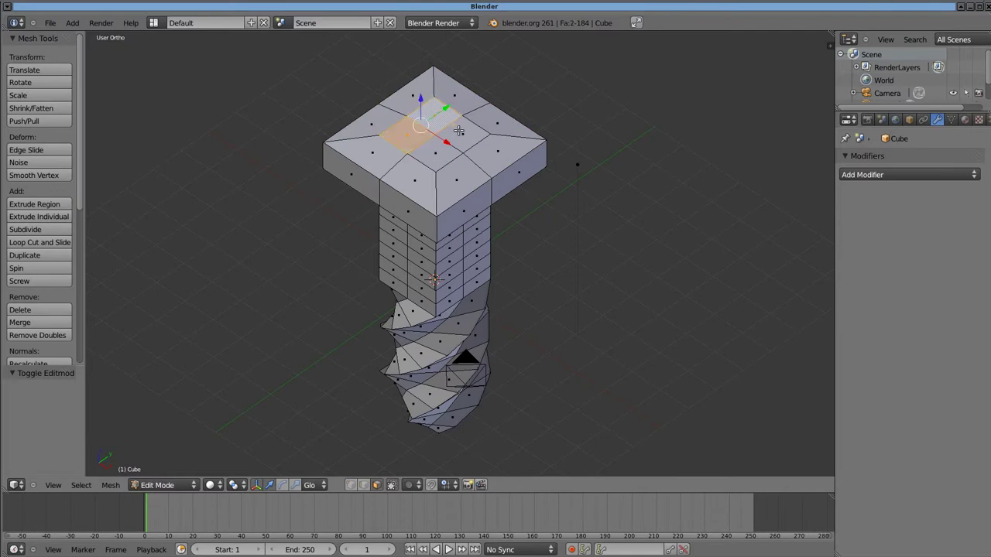
{"action": "right_click", "coordinate": [457, 130], "text": "shift"}
{"action": "right_click", "coordinate": [437, 153], "text": "shift"}
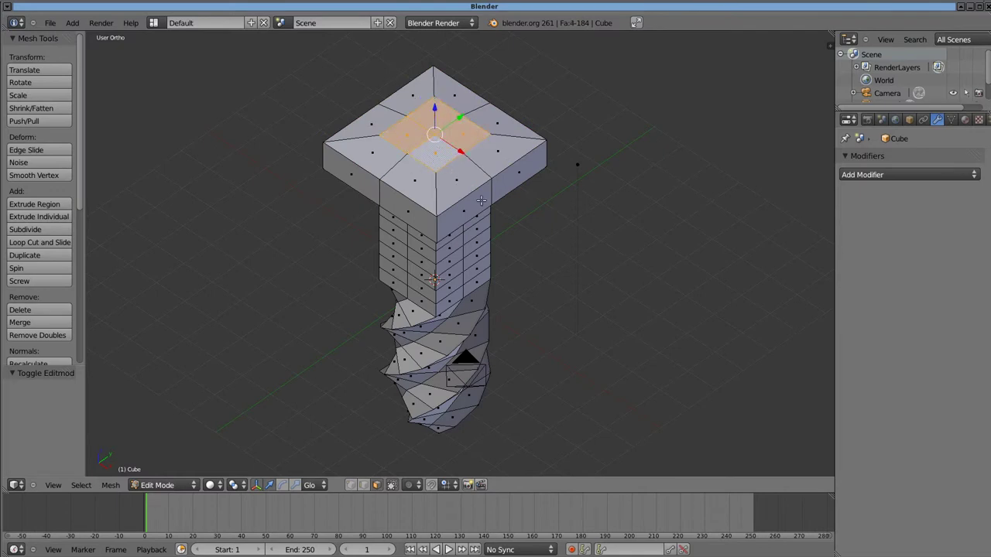
Step: In top view, widen the four central head faces to 1.379 along X
{"action": "key", "text": "KP_7"}
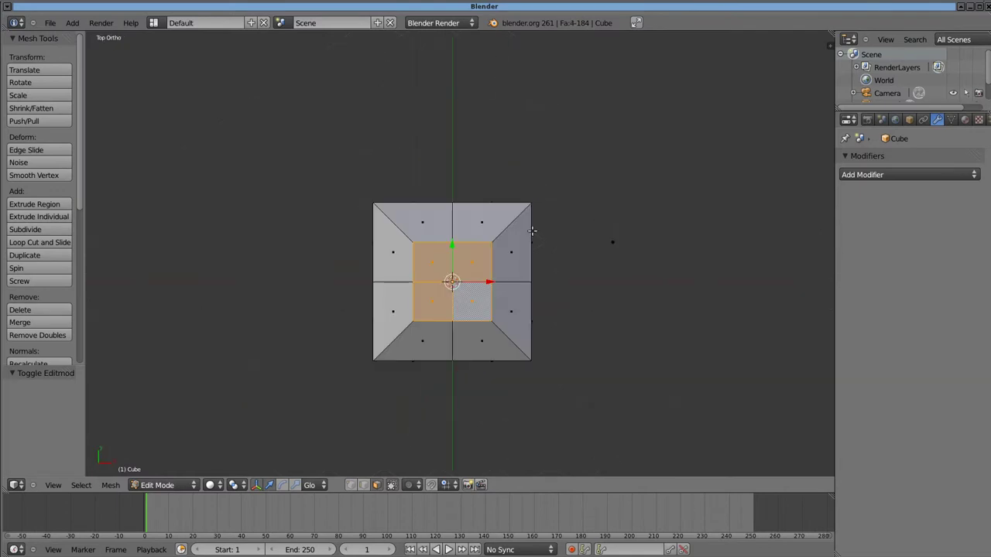
{"action": "scroll", "coordinate": [599, 270], "scroll_direction": "up", "scroll_amount": 1}
{"action": "scroll", "coordinate": [606, 301], "scroll_direction": "up", "scroll_amount": 2}
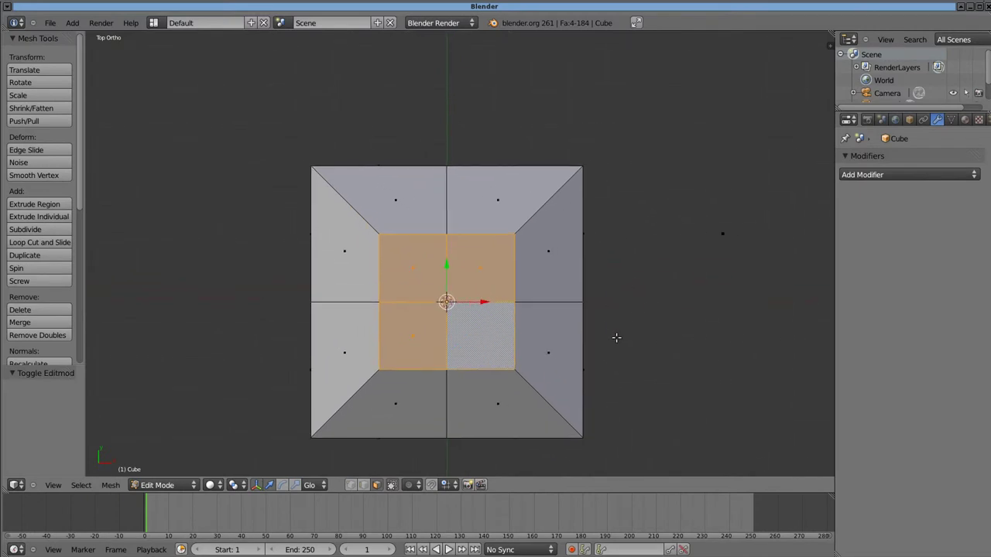
{"action": "middle_click_drag", "start_coordinate": [639, 365], "coordinate": [625, 293], "text": "shift"}
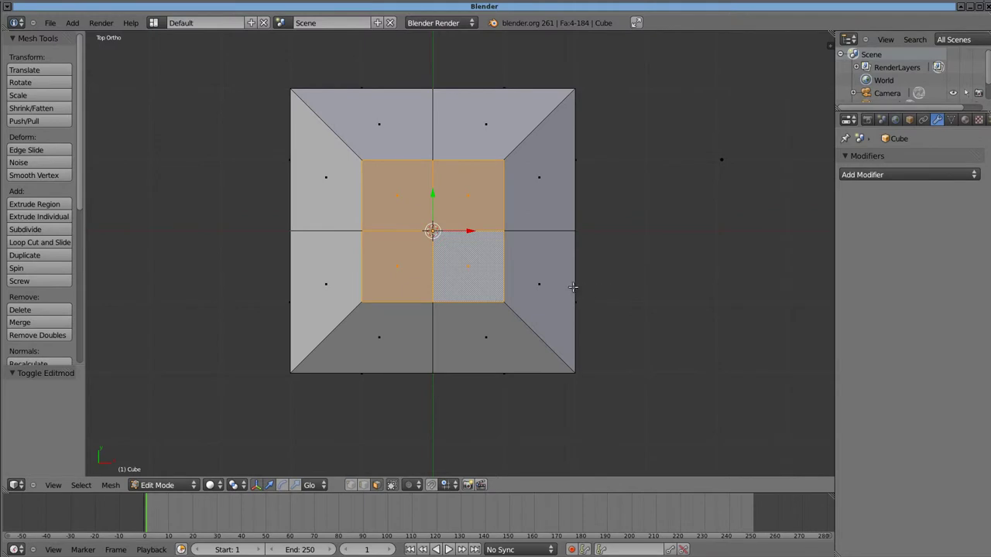
{"action": "key", "text": "s"}
{"action": "key", "text": "x"}
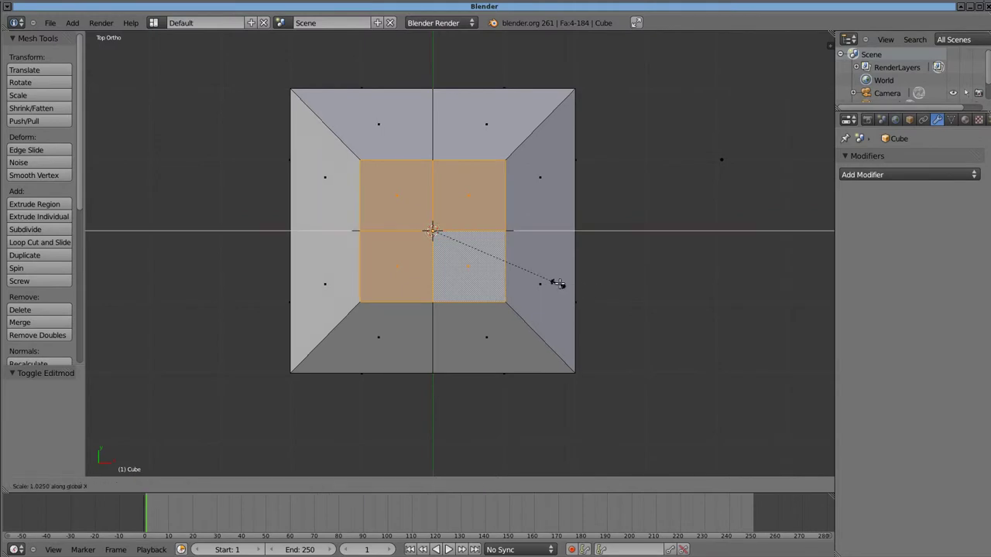
{"action": "left_click", "coordinate": [603, 293]}
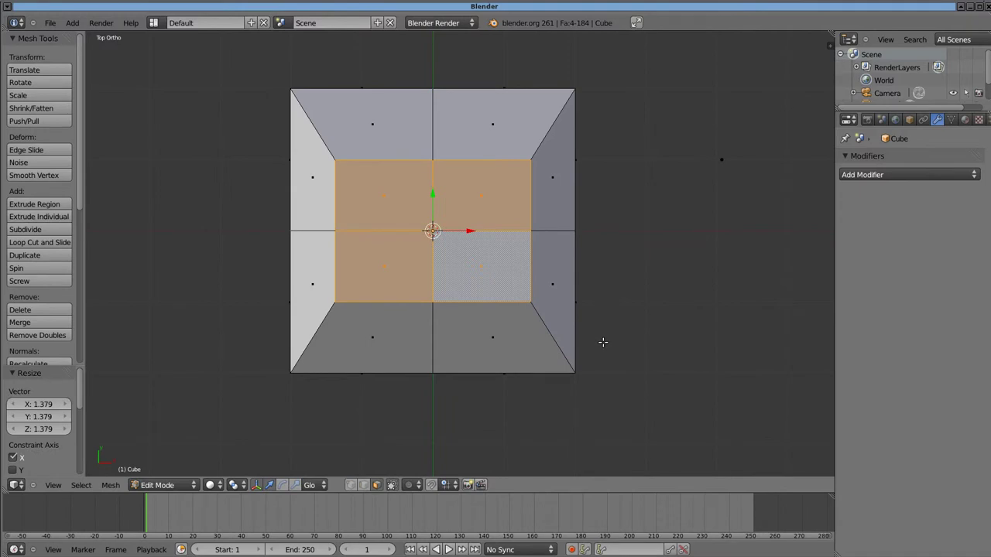
Step: Narrow the central head faces to 0.535 along Y
{"action": "key", "text": "s"}
{"action": "key", "text": "y"}
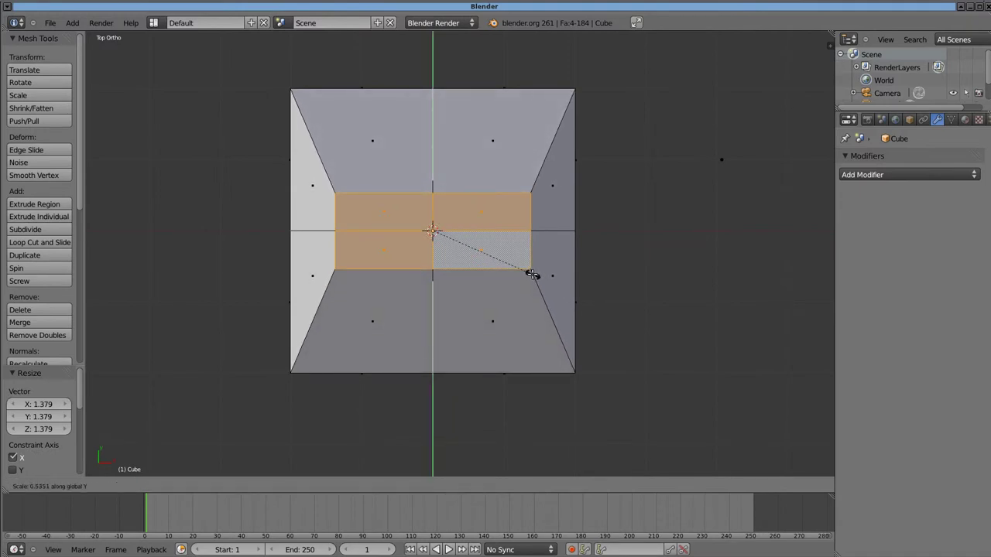
{"action": "left_click", "coordinate": [531, 274]}
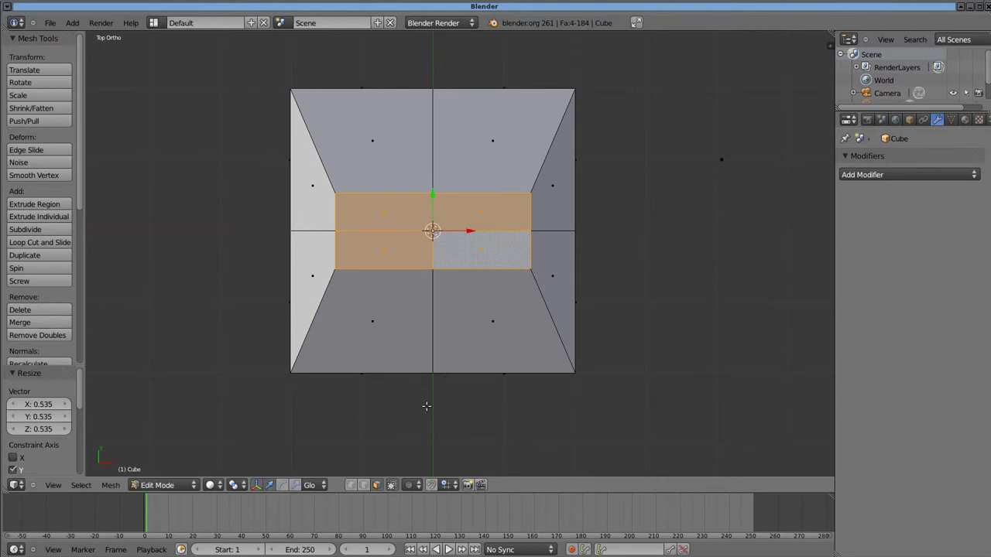
{"action": "key", "text": "ctrl+Tab"}
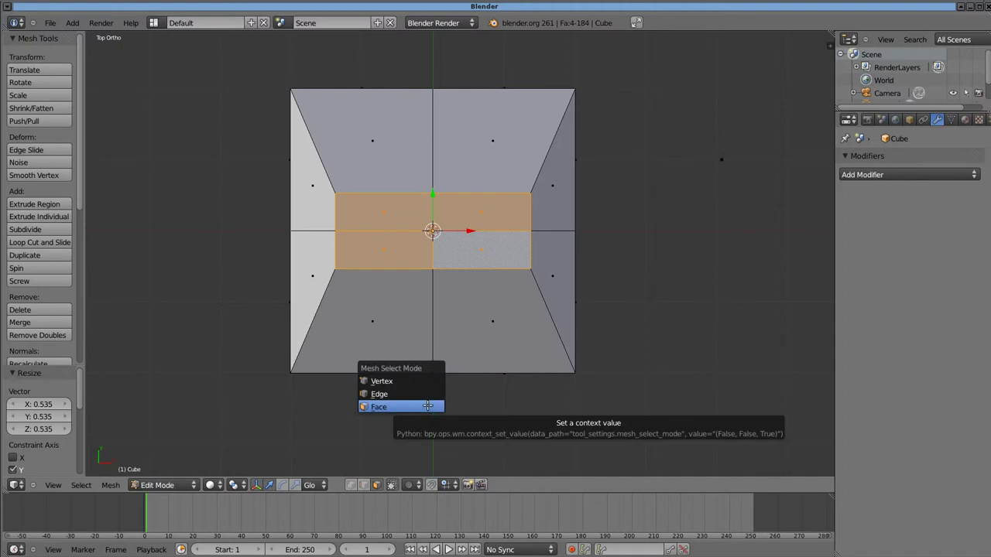
Step: Select the middle edge's two vertices and scale it 1.214 along X for pointed slot ends
{"action": "left_click", "coordinate": [426, 379]}
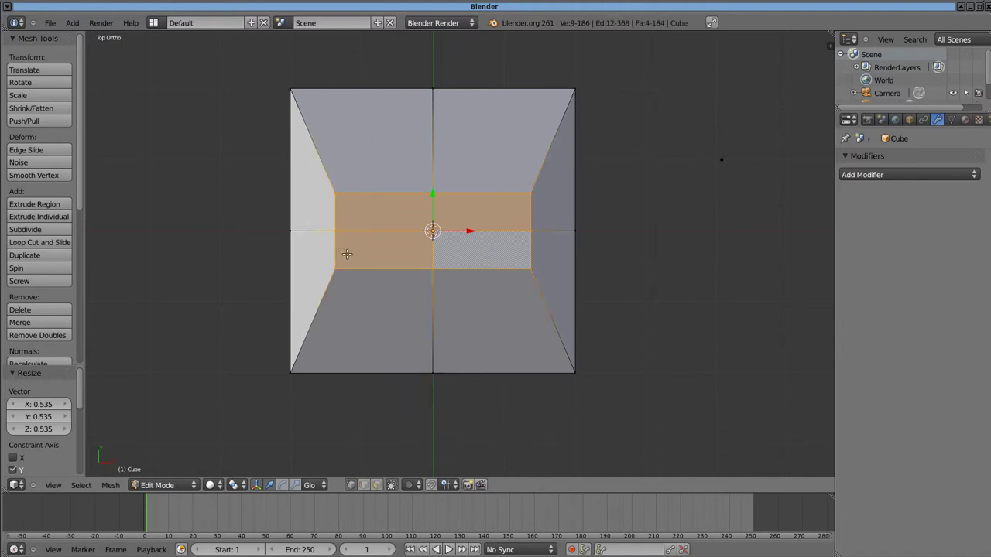
{"action": "right_click", "coordinate": [334, 233]}
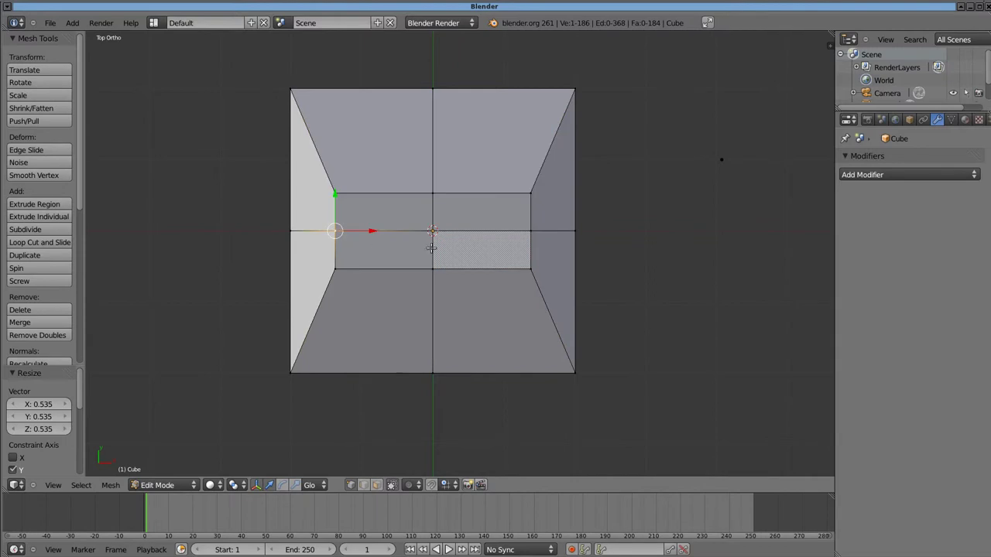
{"action": "right_click", "coordinate": [531, 231], "text": "shift"}
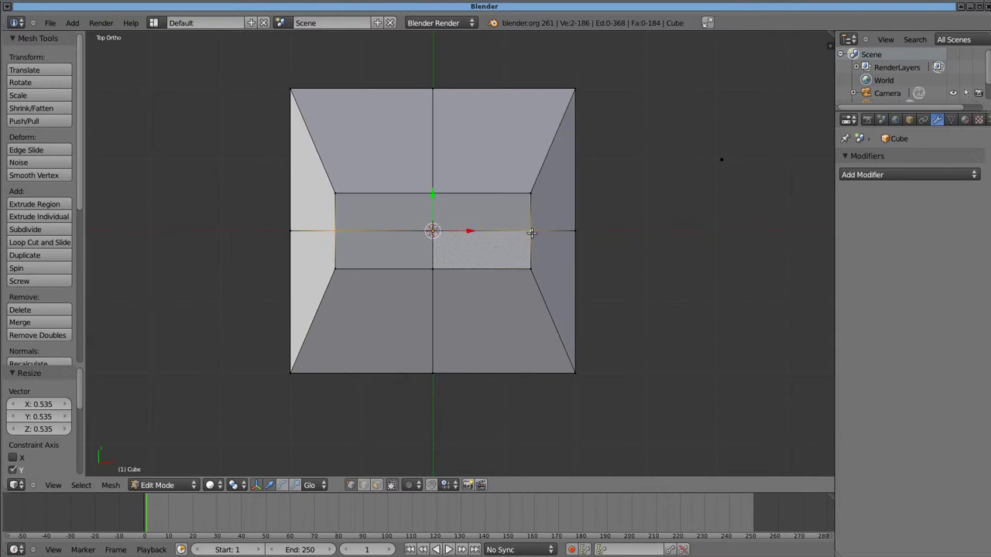
{"action": "key", "text": "s"}
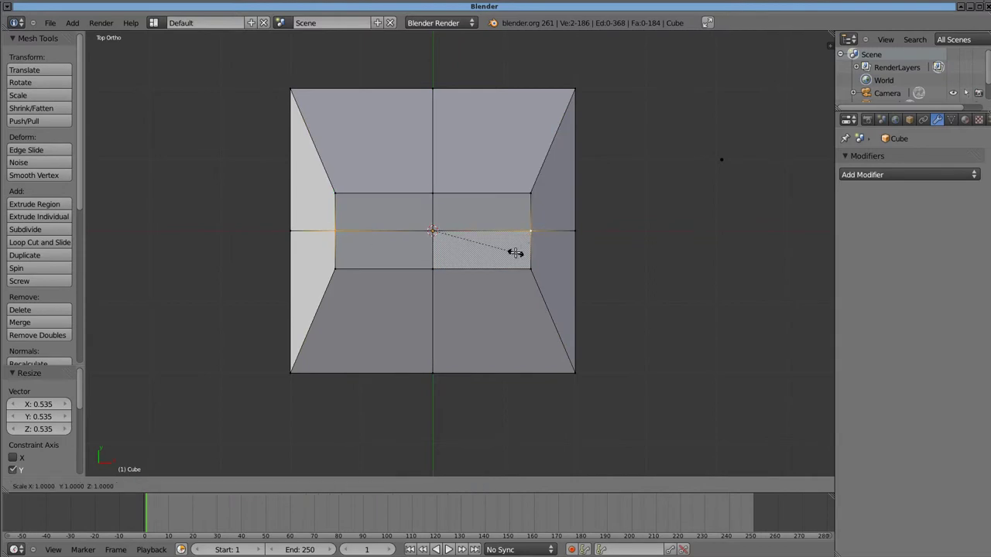
{"action": "key", "text": "x"}
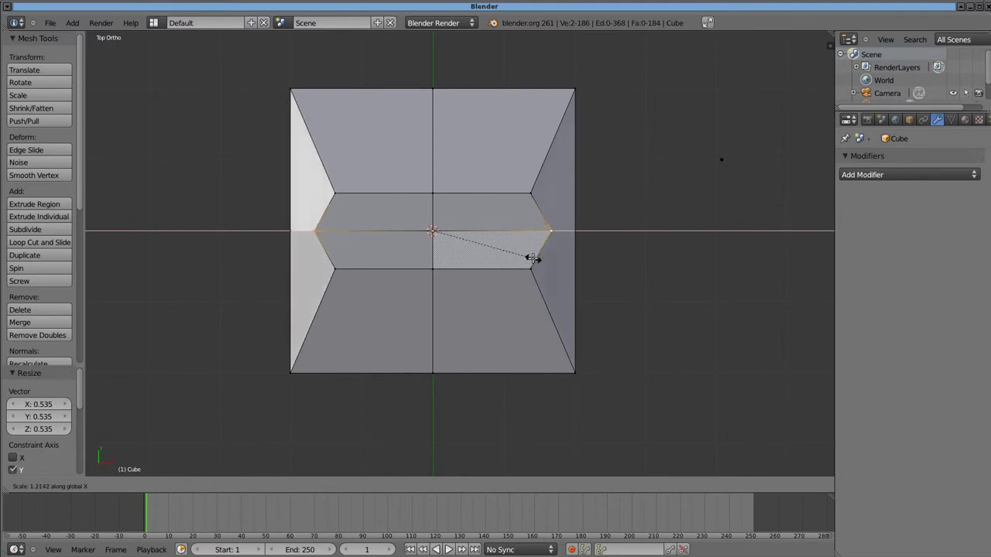
{"action": "left_click", "coordinate": [532, 258]}
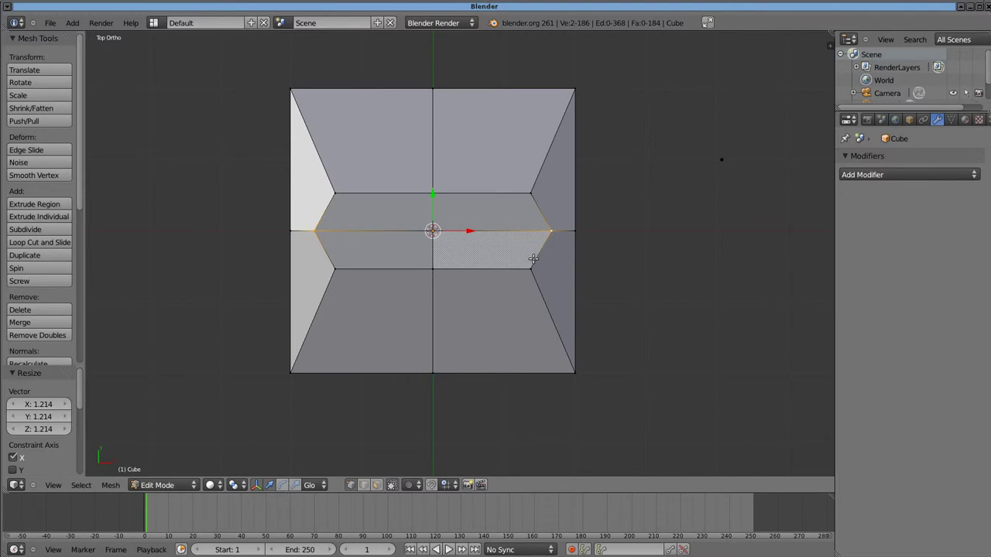
{"action": "mouse_move", "coordinate": [480, 389]}
{"action": "middle_mouse_down"}
{"action": "mouse_move", "coordinate": [458, 362]}
{"action": "mouse_move", "coordinate": [489, 342]}
{"action": "mouse_move", "coordinate": [472, 243]}
{"action": "middle_mouse_up"}
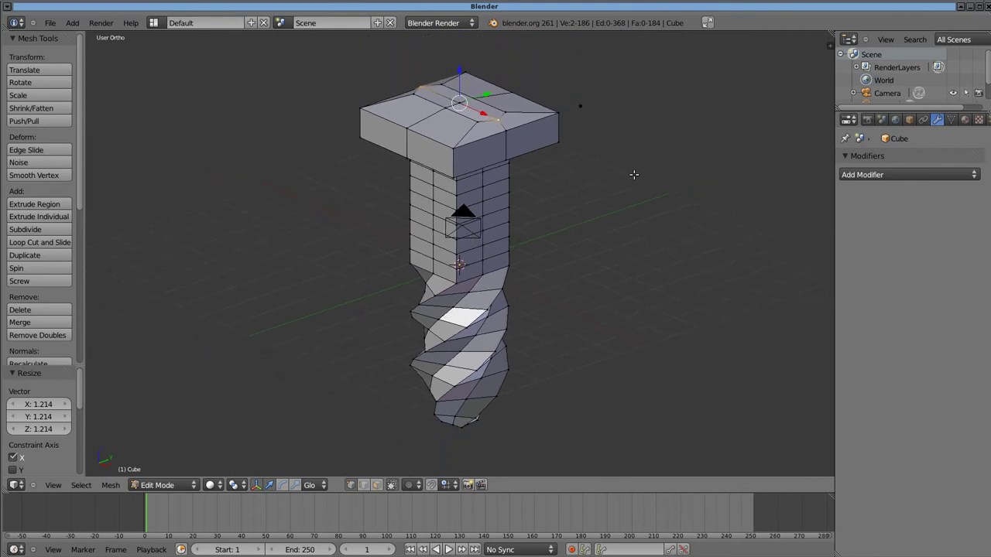
Step: Extrude the four central top faces 0.623 down into the head to form the slot
{"action": "key", "text": "ctrl+Tab"}
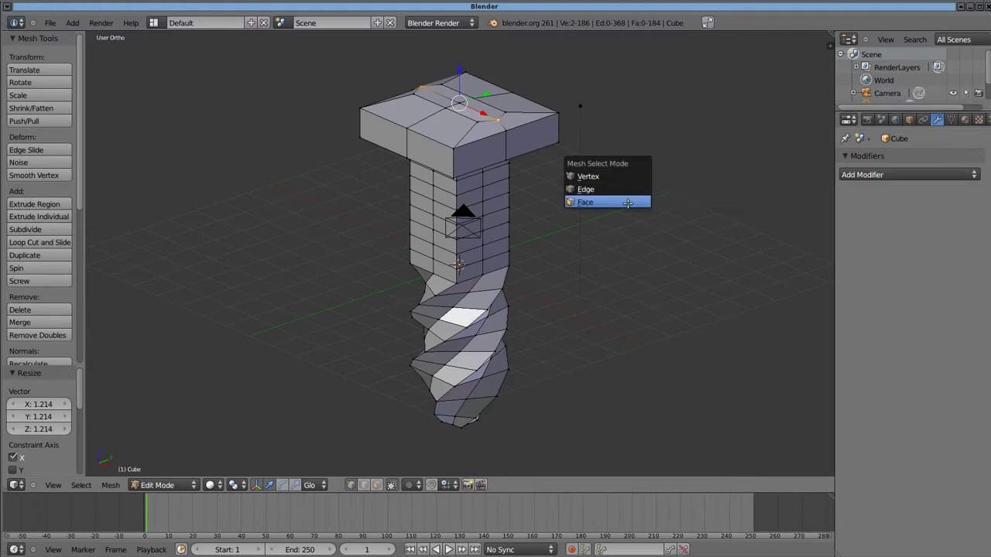
{"action": "left_click", "coordinate": [628, 203]}
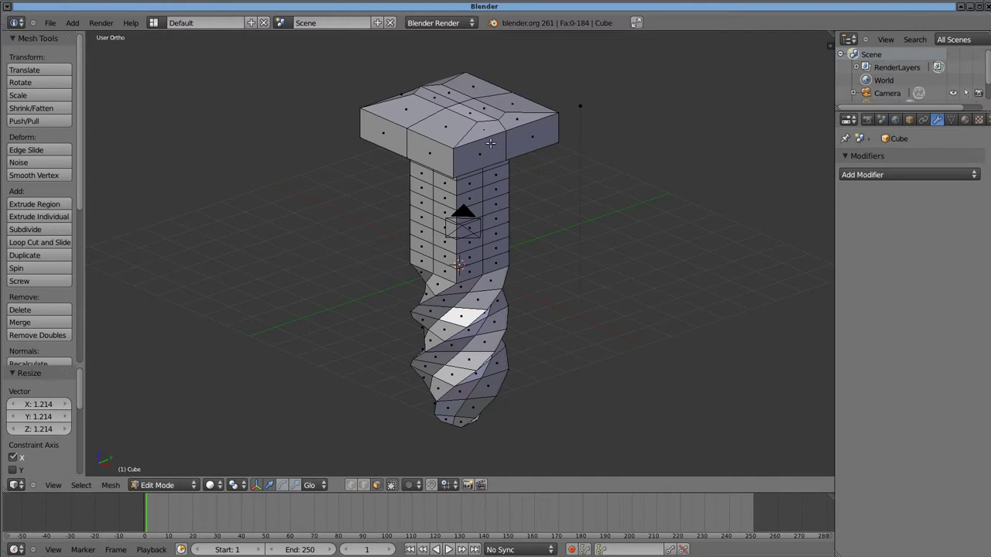
{"action": "right_click", "coordinate": [449, 108]}
{"action": "right_click", "coordinate": [454, 97], "text": "shift"}
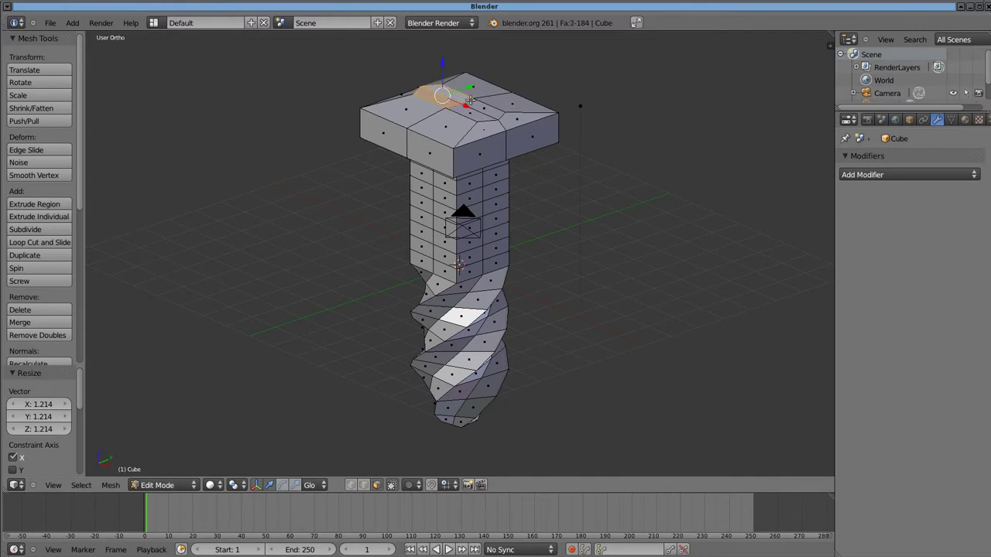
{"action": "right_click", "coordinate": [475, 103], "text": "shift"}
{"action": "right_click", "coordinate": [475, 113], "text": "shift"}
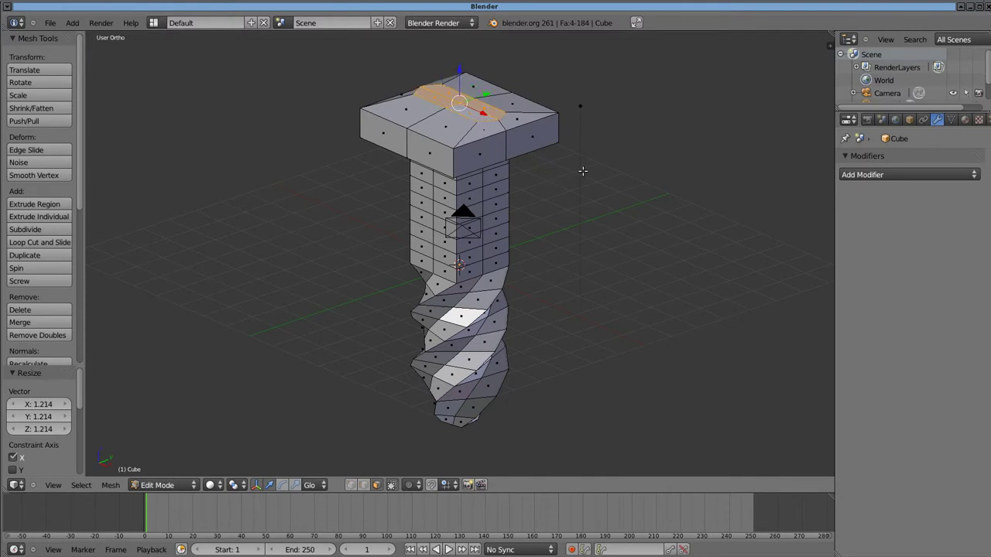
{"action": "key", "text": "e"}
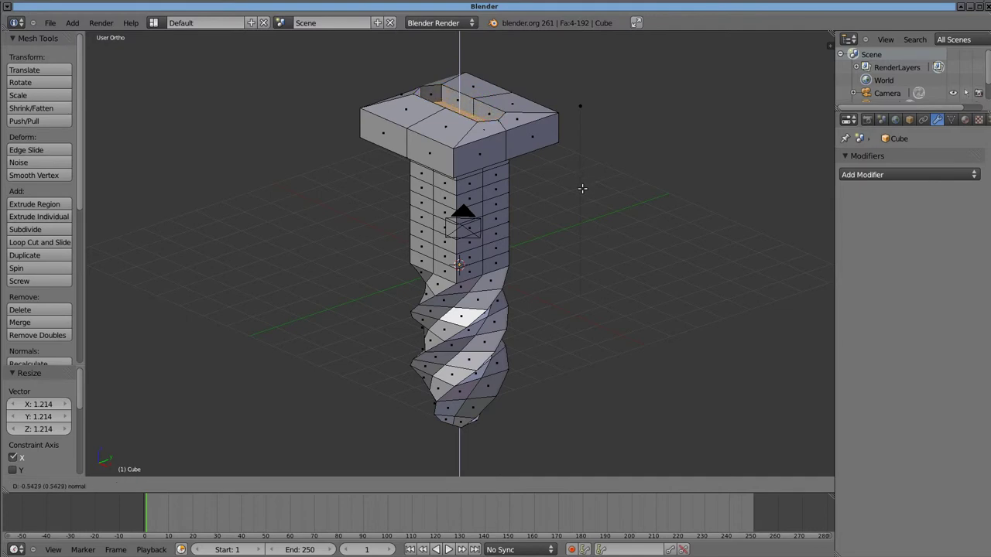
{"action": "left_click", "coordinate": [581, 190]}
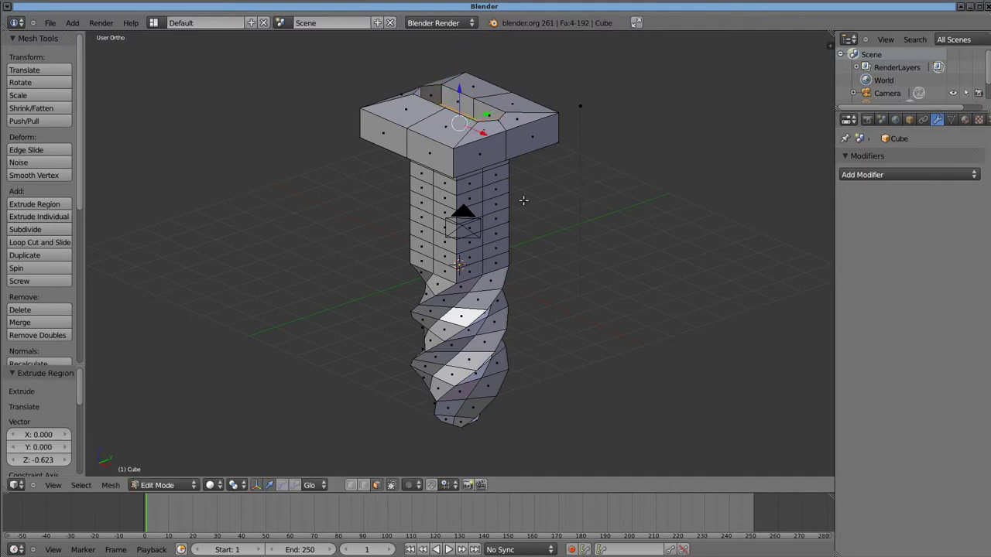
{"action": "middle_click_drag", "start_coordinate": [522, 203], "coordinate": [513, 256], "text": "shift"}
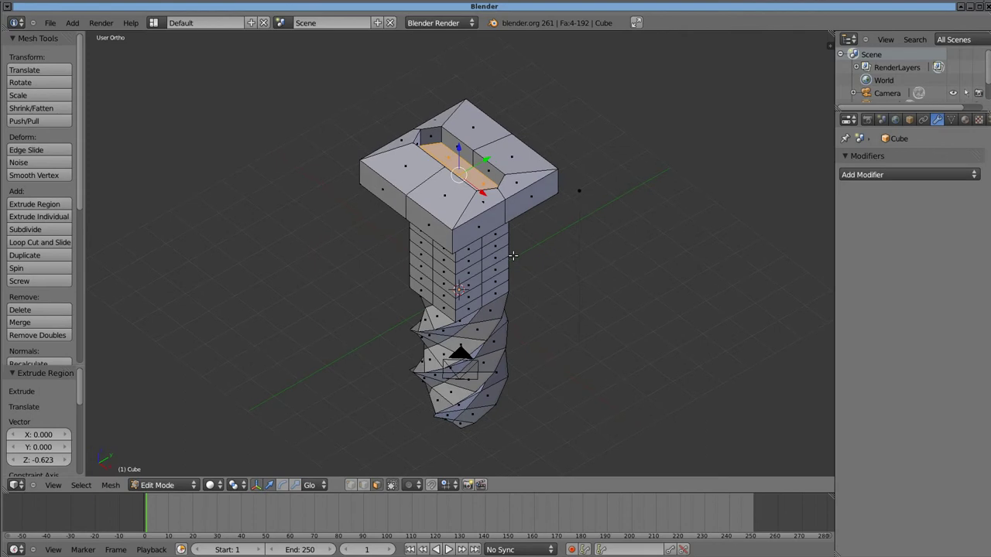
Step: Add centred multi-cut edge loops around the head's sides and across its top
{"action": "key", "text": "ctrl+r"}
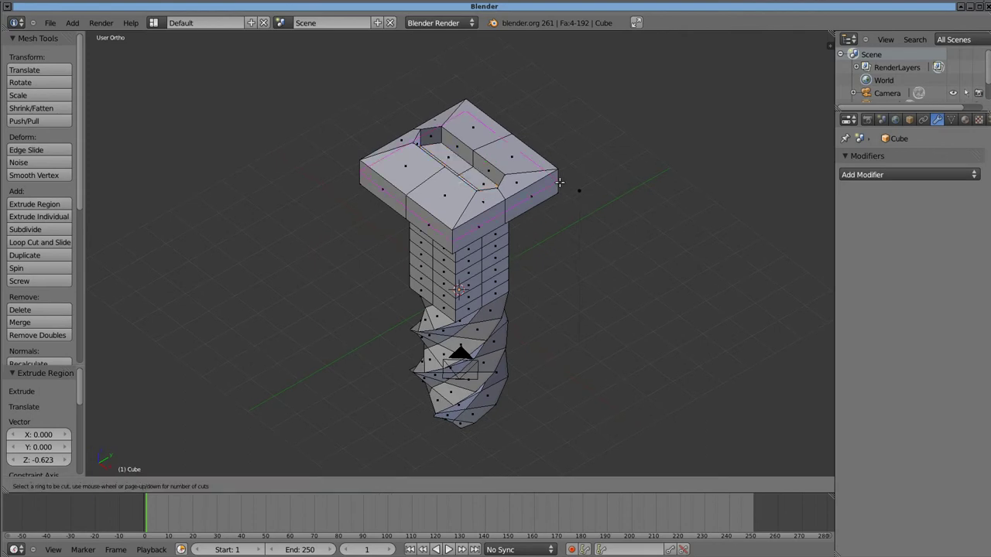
{"action": "scroll", "coordinate": [559, 182], "scroll_direction": "up", "scroll_amount": 1}
{"action": "left_click", "coordinate": [559, 182]}
{"action": "right_click", "coordinate": [559, 181]}
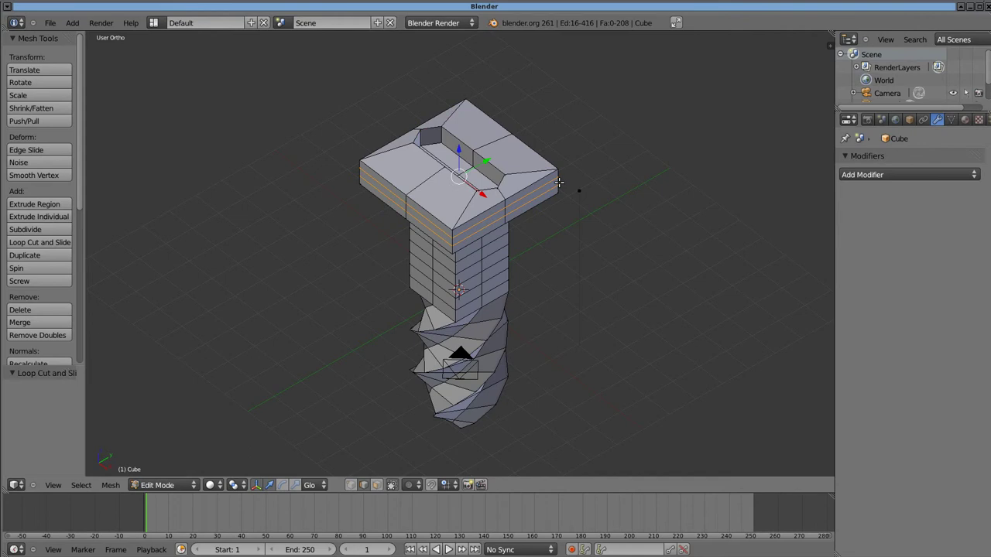
{"action": "key", "text": "ctrl+r"}
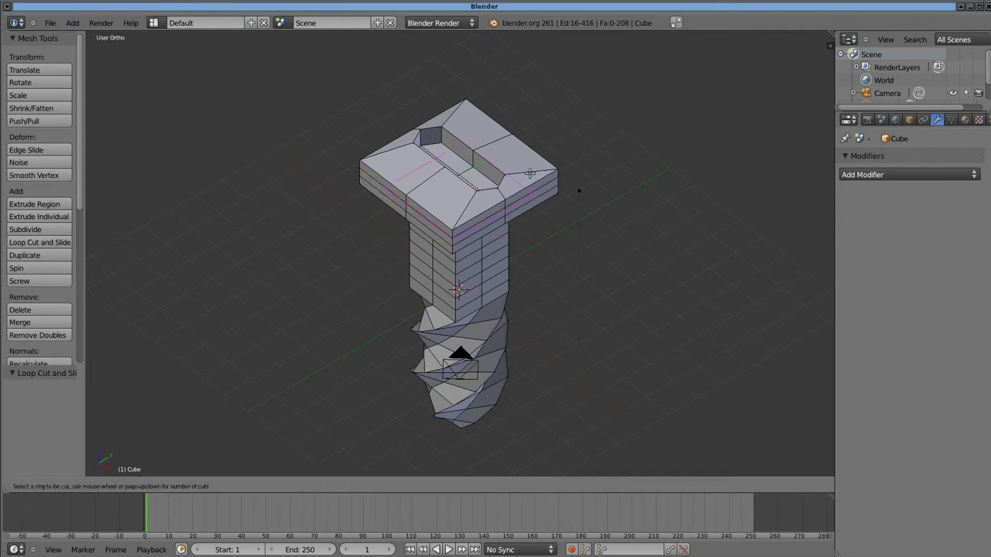
{"action": "scroll", "coordinate": [530, 171], "scroll_direction": "up", "scroll_amount": 4}
{"action": "left_click", "coordinate": [530, 171]}
{"action": "right_click", "coordinate": [529, 171]}
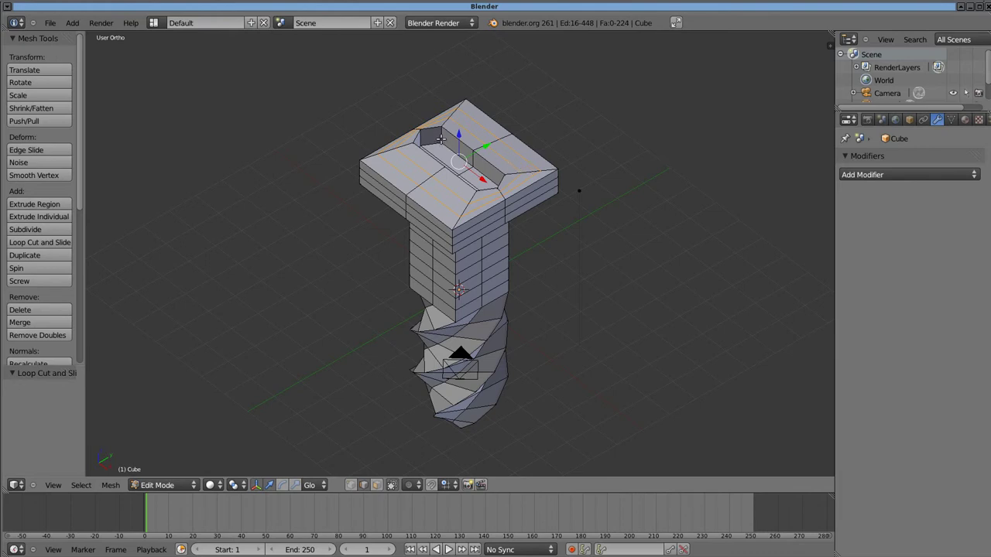
Step: Add a centred loop cut around the slot and return to Object Mode
{"action": "key", "text": "ctrl+r"}
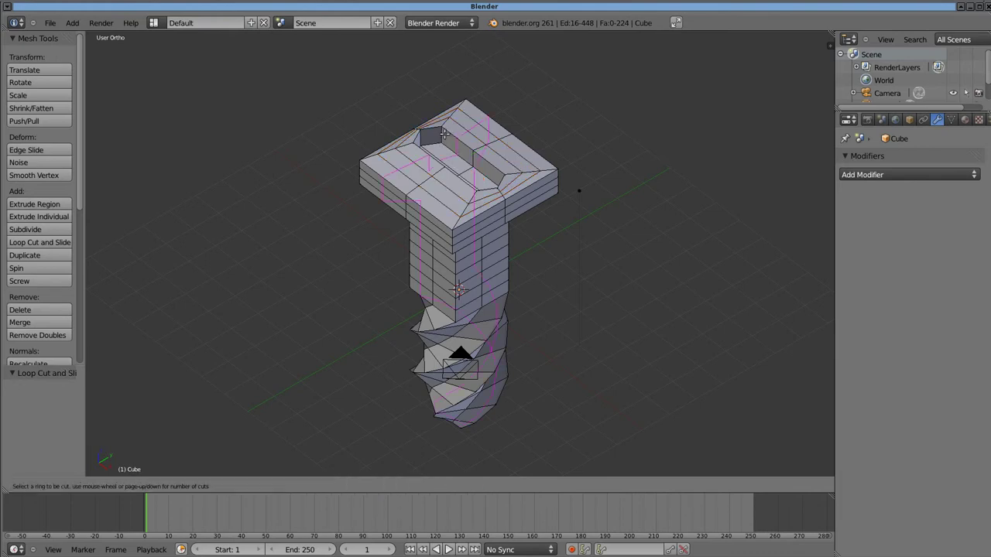
{"action": "left_click", "coordinate": [443, 134]}
{"action": "left_click", "coordinate": [443, 134]}
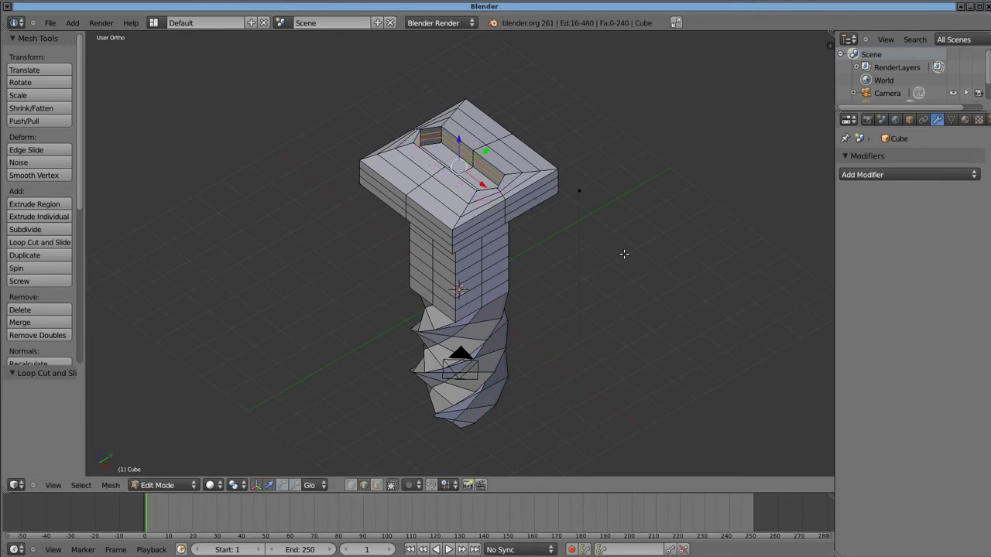
{"action": "key", "text": "Tab"}
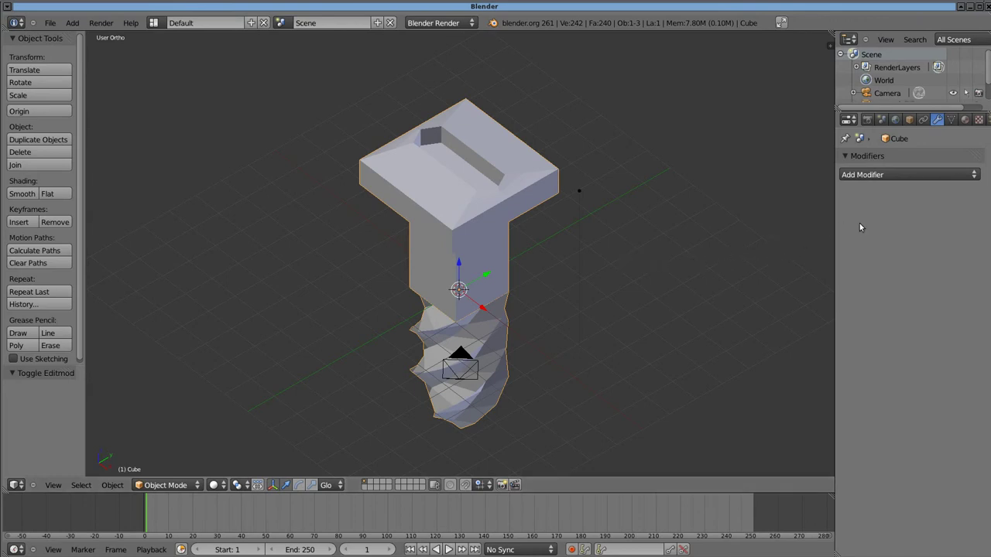
Step: Add a Subdivision Surface modifier to the screw with subdivision level 3
{"action": "left_click", "coordinate": [955, 176]}
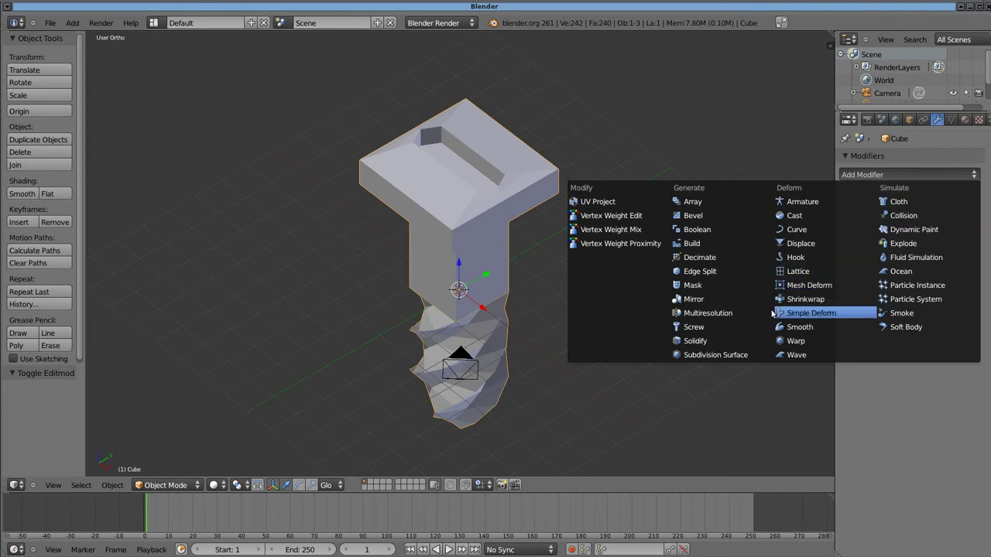
{"action": "left_click", "coordinate": [739, 357]}
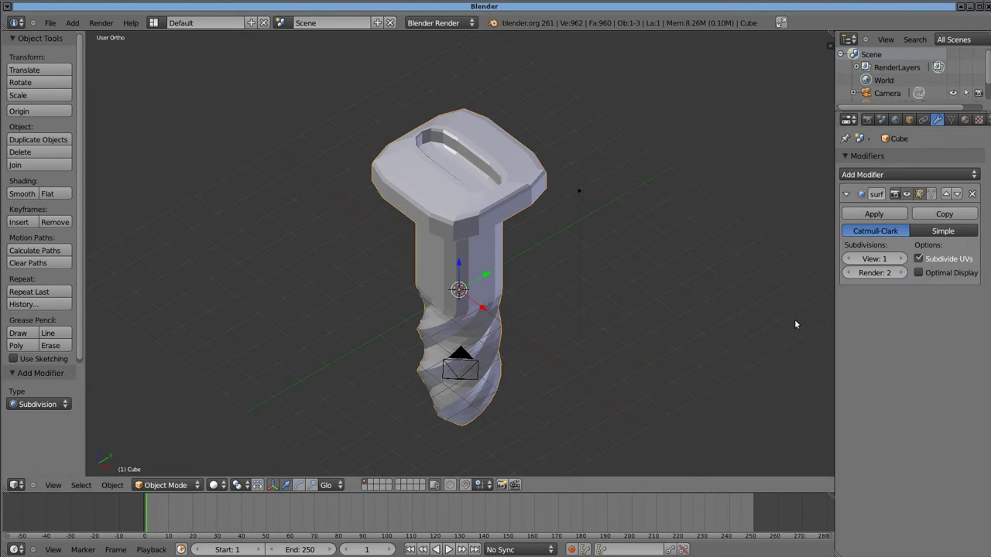
{"action": "left_click", "coordinate": [902, 259]}
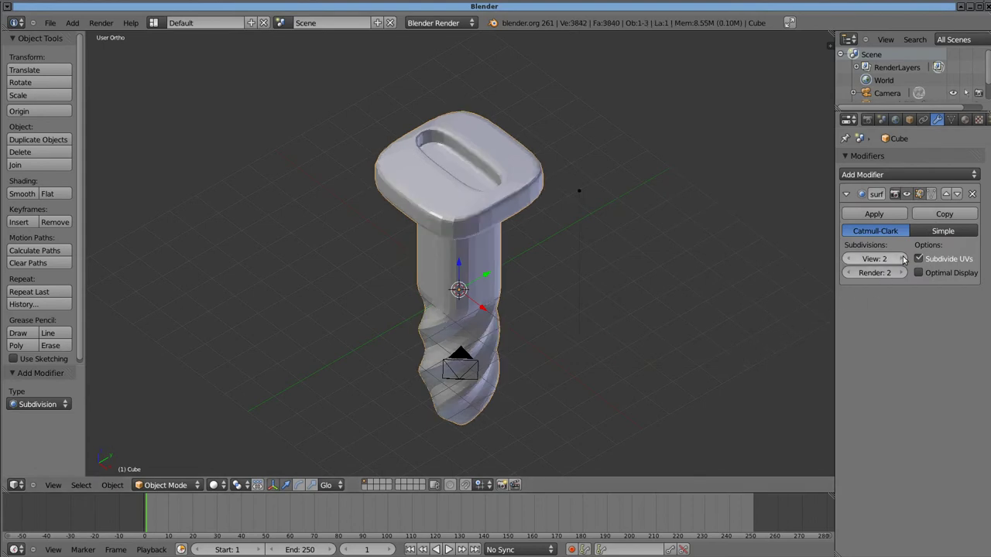
{"action": "left_click", "coordinate": [902, 258]}
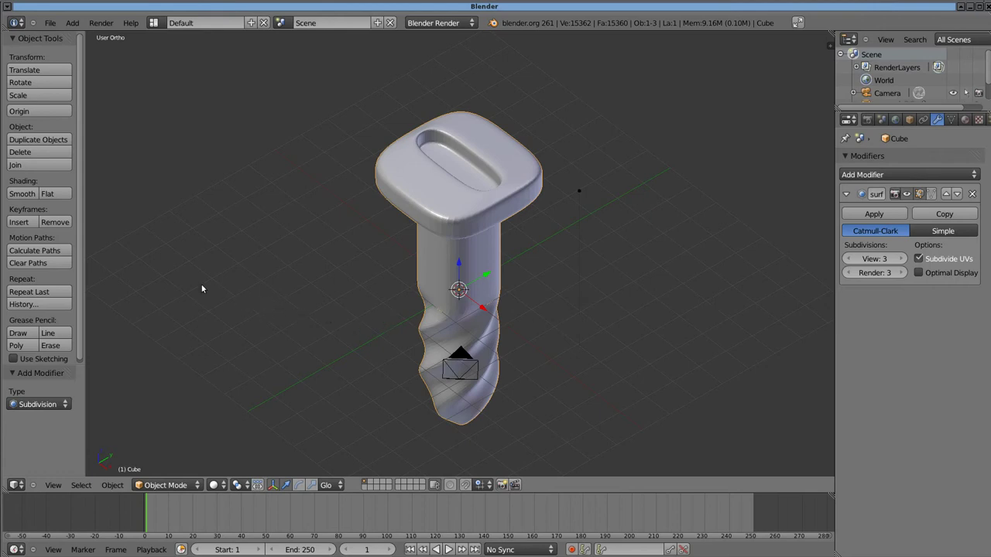
Step: Shade the screw smooth, inspect it from several angles, then switch to the terminal
{"action": "left_click", "coordinate": [30, 199]}
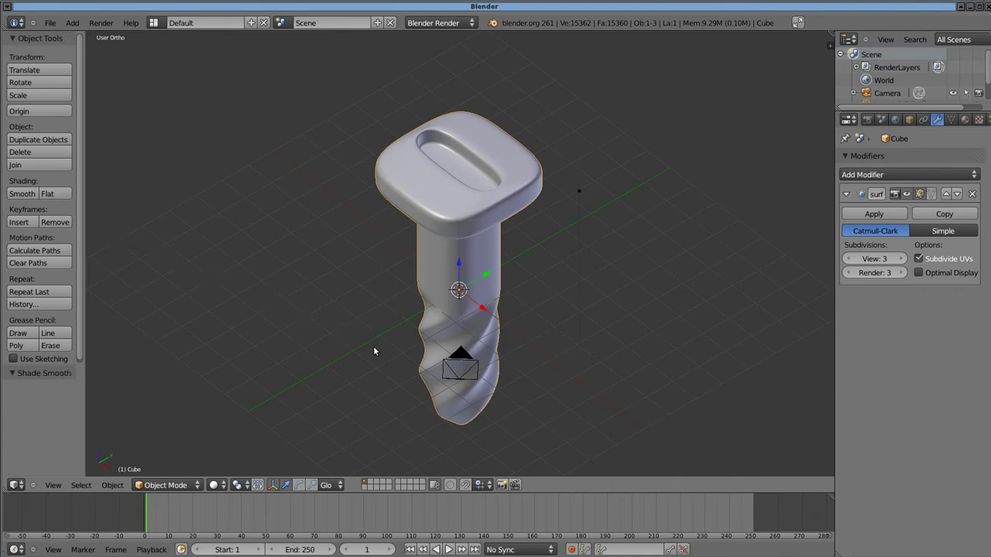
{"action": "middle_click_drag", "start_coordinate": [362, 360], "coordinate": [367, 231]}
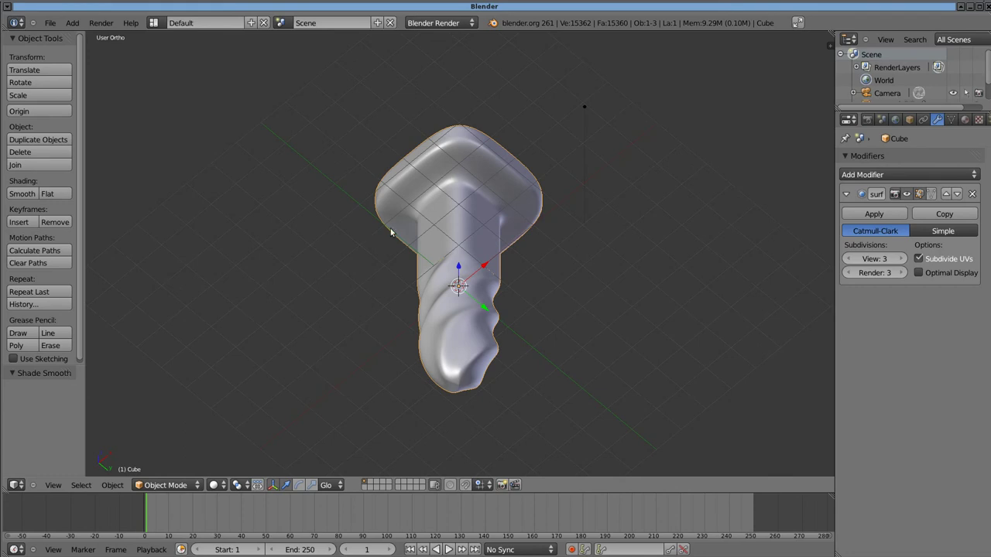
{"action": "mouse_move", "coordinate": [654, 244]}
{"action": "middle_mouse_down"}
{"action": "mouse_move", "coordinate": [660, 234]}
{"action": "mouse_move", "coordinate": [610, 227]}
{"action": "mouse_move", "coordinate": [398, 222]}
{"action": "mouse_move", "coordinate": [243, 230]}
{"action": "mouse_move", "coordinate": [219, 244]}
{"action": "mouse_move", "coordinate": [232, 325]}
{"action": "mouse_move", "coordinate": [279, 390]}
{"action": "mouse_move", "coordinate": [522, 389]}
{"action": "mouse_move", "coordinate": [578, 367]}
{"action": "mouse_move", "coordinate": [631, 313]}
{"action": "middle_mouse_up"}
{"action": "scroll", "coordinate": [631, 315], "scroll_direction": "down", "scroll_amount": 1}
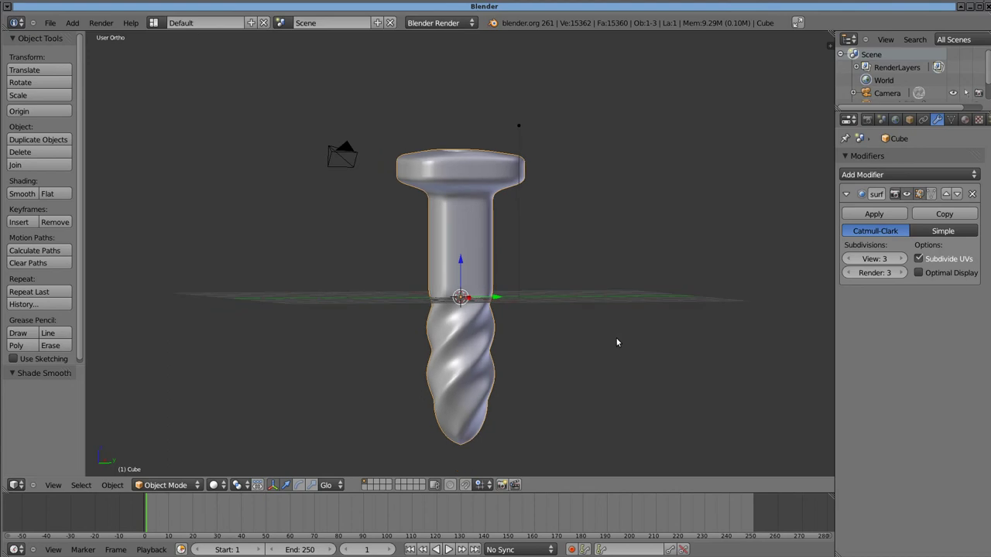
{"action": "middle_click_drag", "start_coordinate": [617, 372], "coordinate": [617, 327], "text": "shift"}
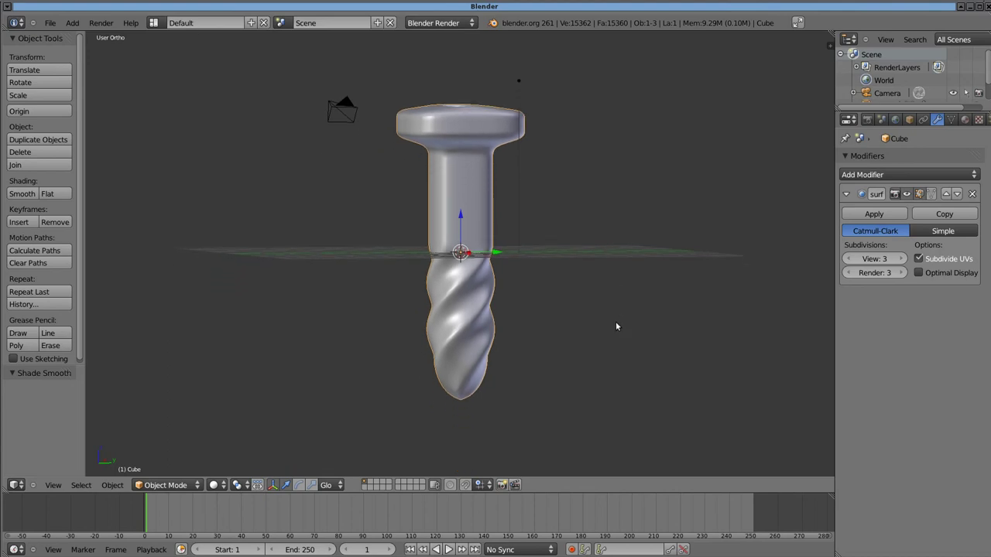
{"action": "mouse_move", "coordinate": [575, 214]}
{"action": "middle_mouse_down"}
{"action": "mouse_move", "coordinate": [544, 250]}
{"action": "mouse_move", "coordinate": [501, 261]}
{"action": "middle_mouse_up"}
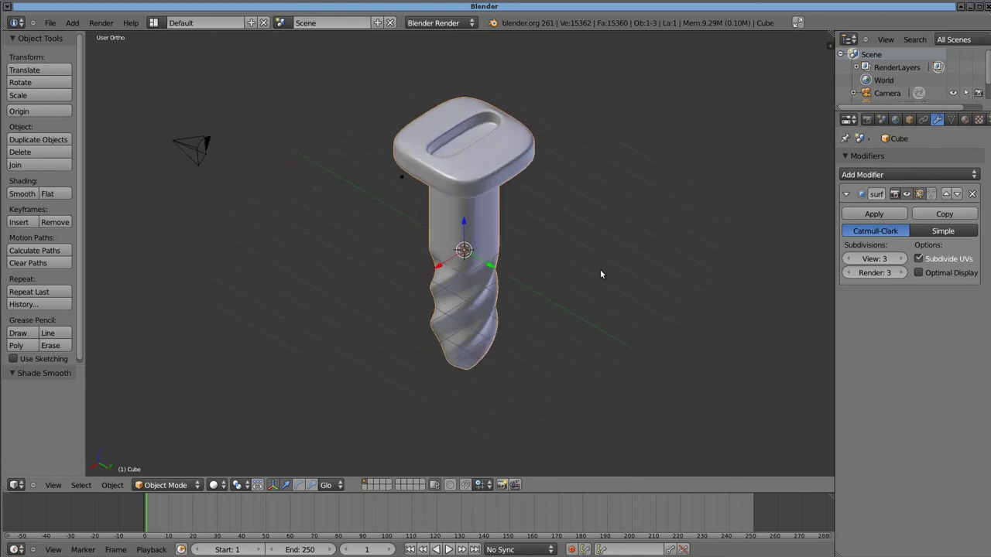
{"action": "key", "text": "alt+Tab"}
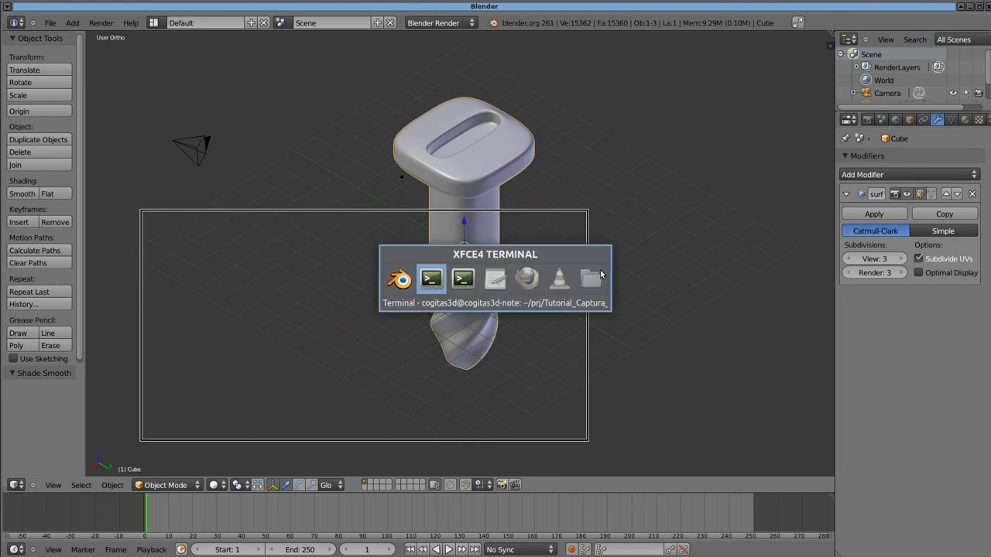